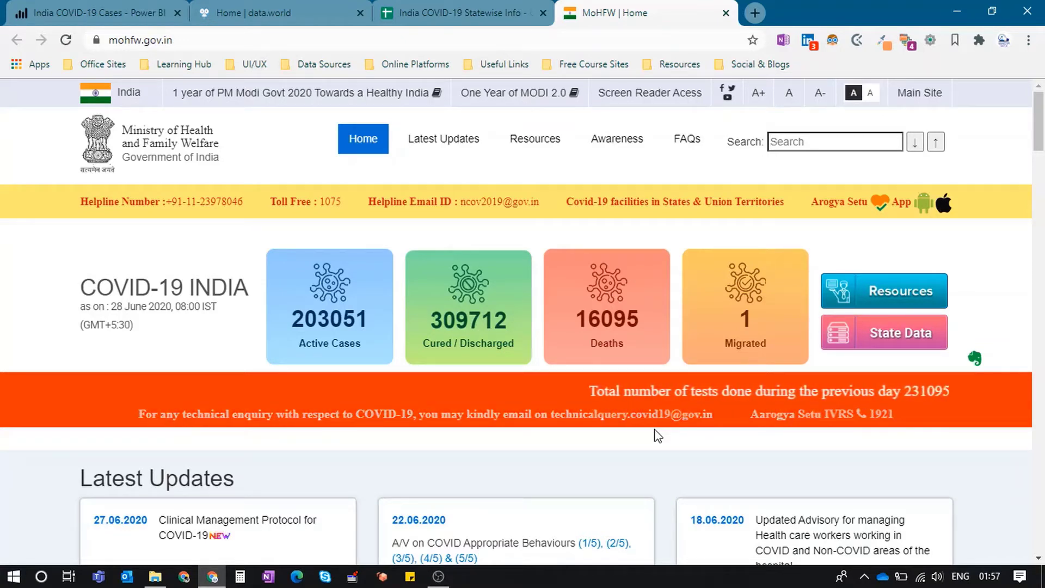
# Find the COVID-19 Statewise Status section on the health ministry page, then collapse and re-expand its table
pyautogui.scroll(-10, 658, 435)
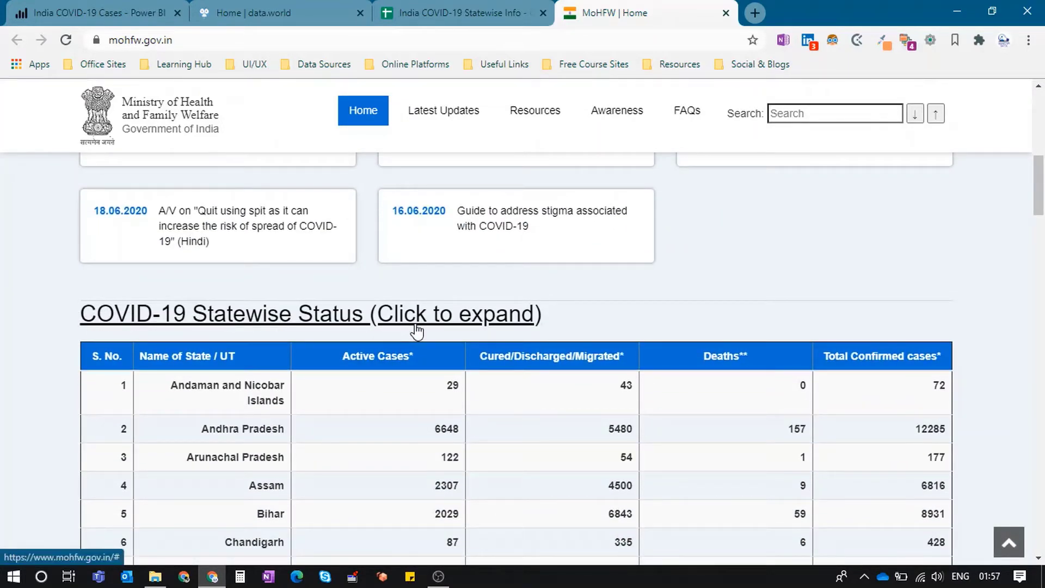
pyautogui.click(461, 328)
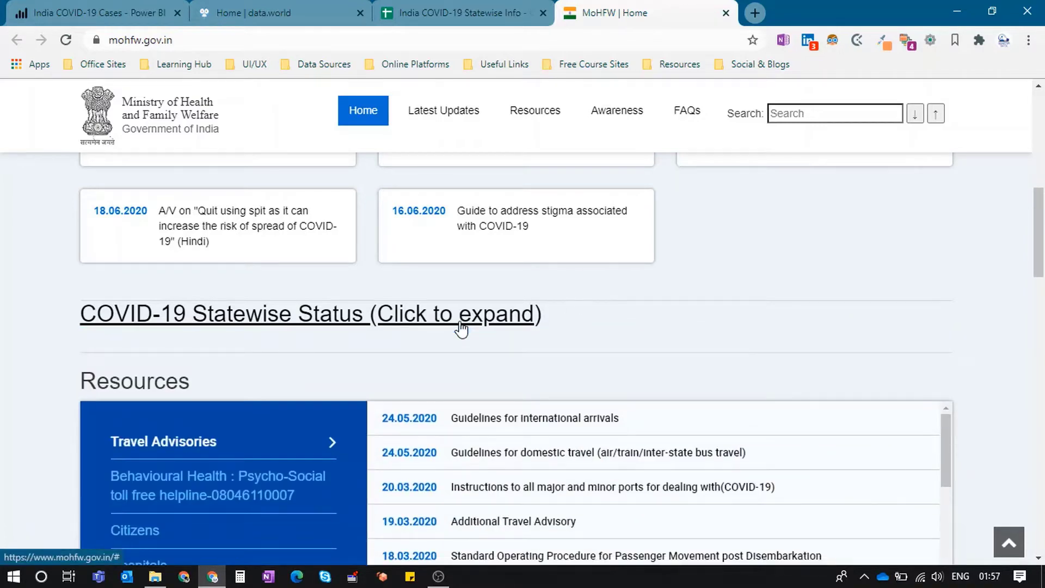
pyautogui.click(462, 329)
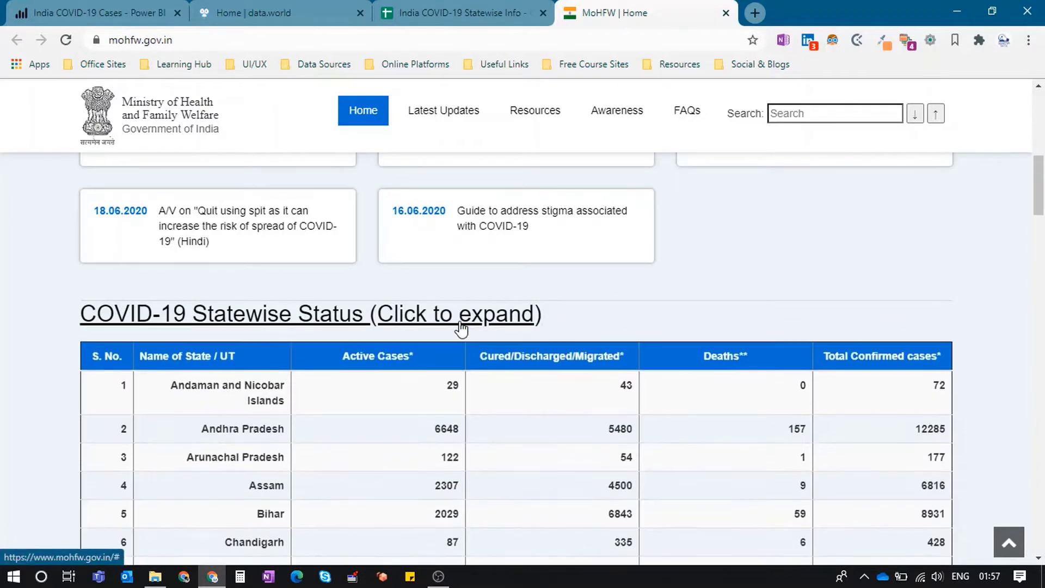
# Examine the statewise table's columns and rows, from the first states through the totals and footnotes and back
pyautogui.scroll(-4, 678, 356)
pyautogui.scroll(-14, 678, 356)
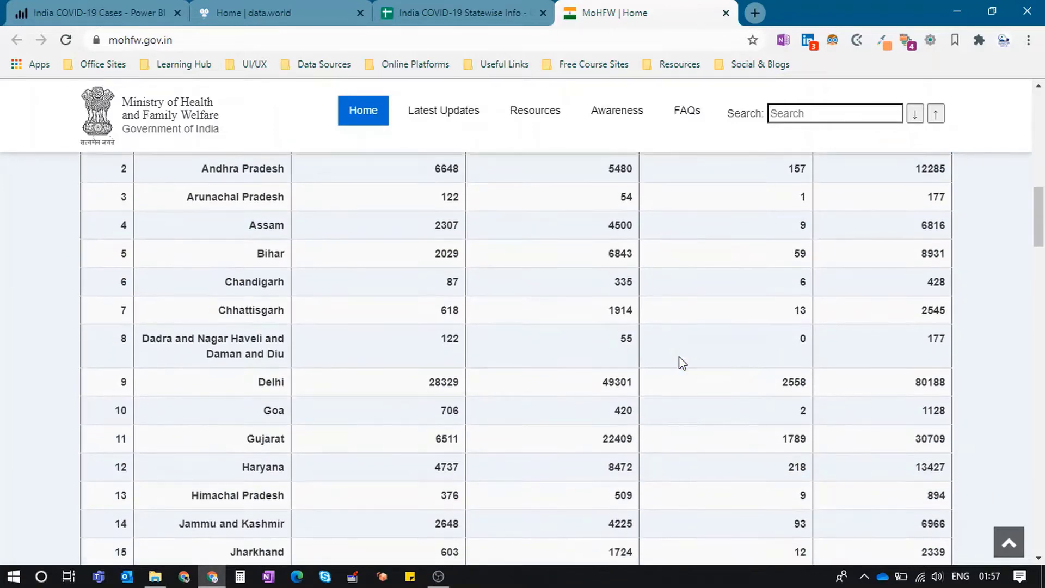
pyautogui.scroll(-3, 678, 356)
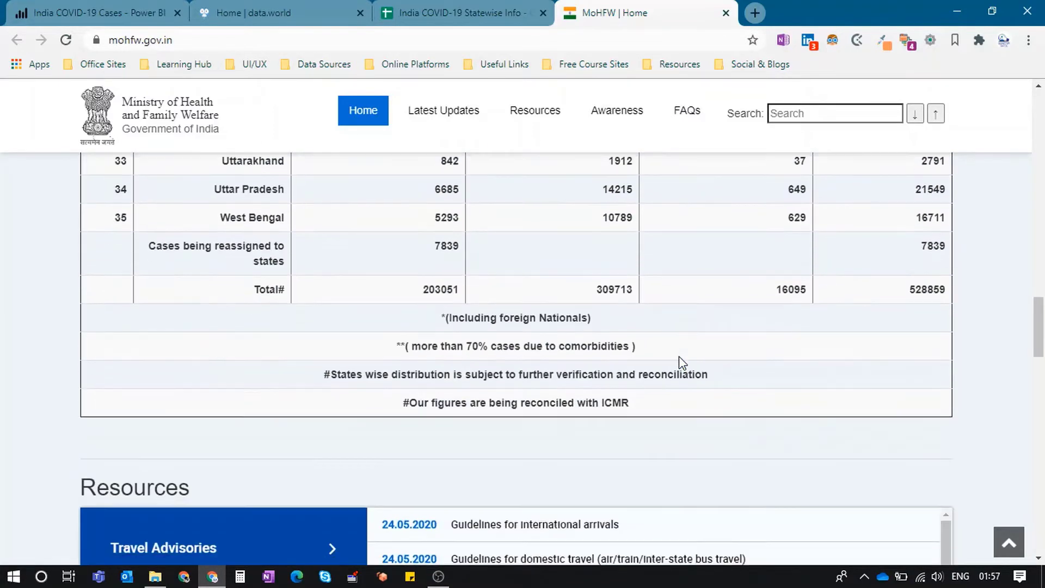
pyautogui.scroll(4, 679, 356)
pyautogui.scroll(14, 680, 358)
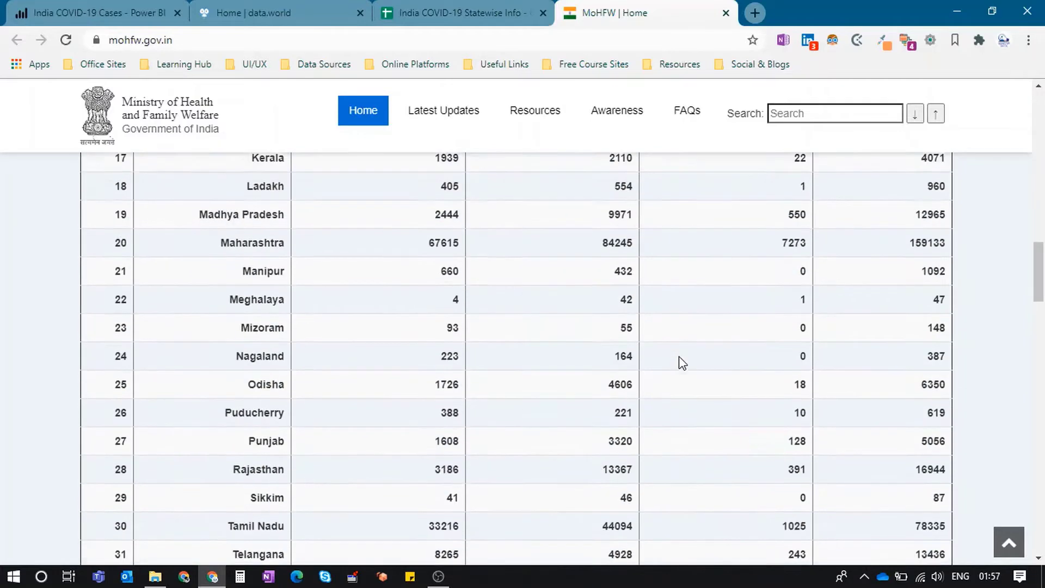
pyautogui.scroll(3, 679, 356)
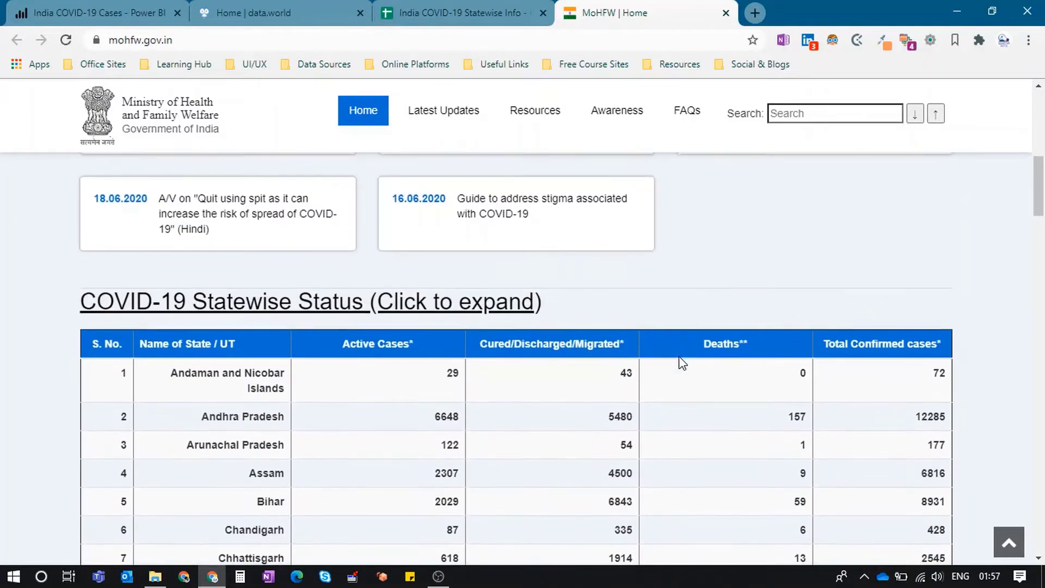
pyautogui.scroll(-1, 678, 356)
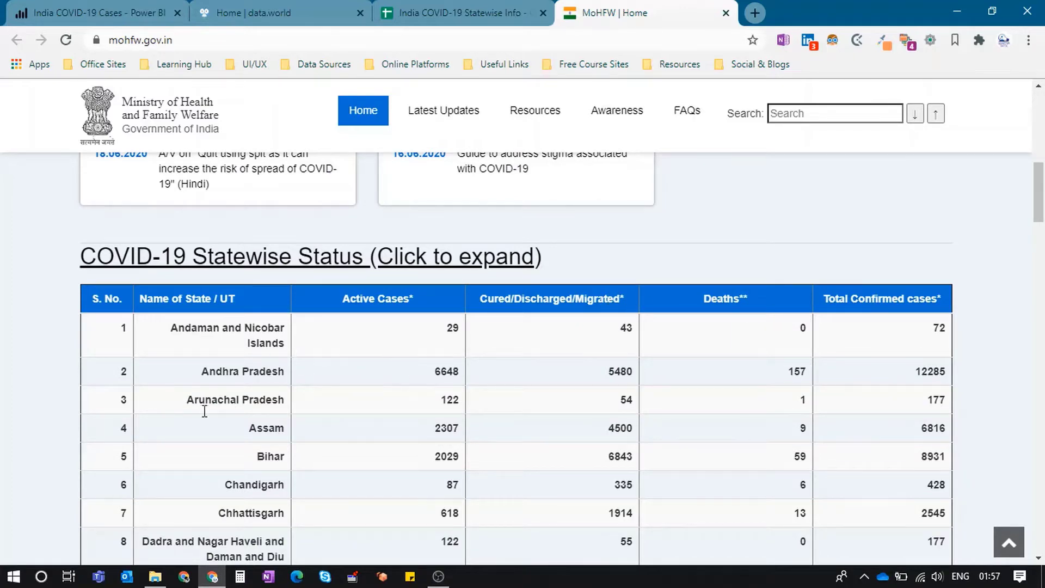
pyautogui.scroll(-7, 202, 471)
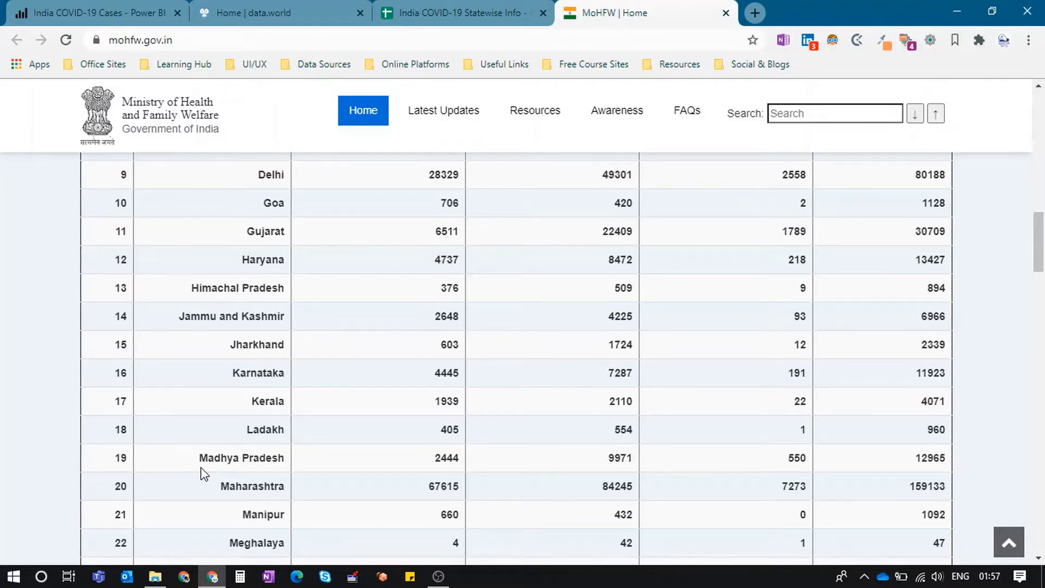
pyautogui.scroll(7, 445, 325)
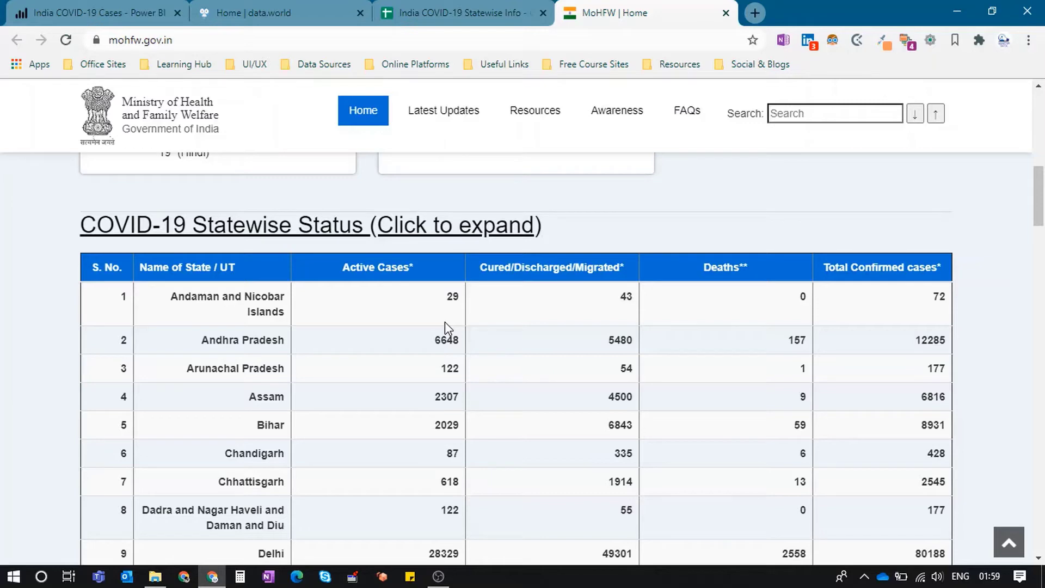
pyautogui.scroll(-1, 343, 361)
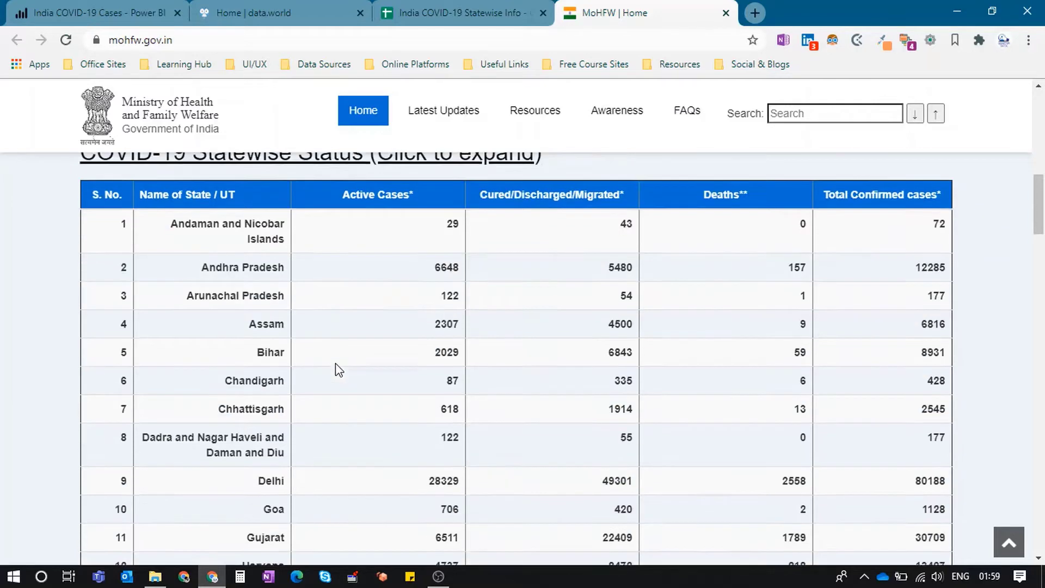
# Inspect the HTML table markup behind Andhra Pradesh's active cases cell, compare it with the page's table, and close the inspector
pyautogui.rightClick(342, 270)
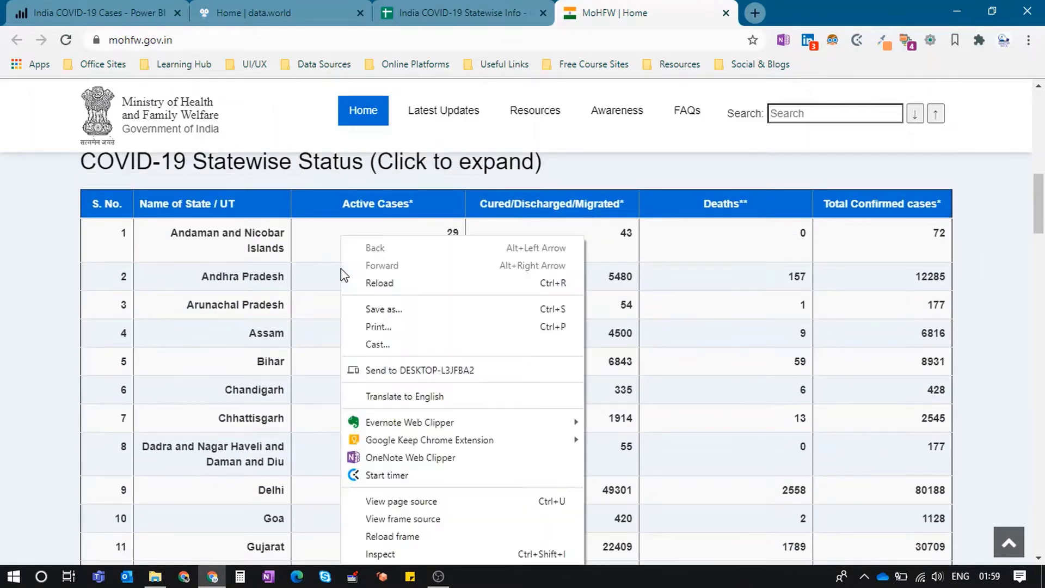
pyautogui.click(420, 552)
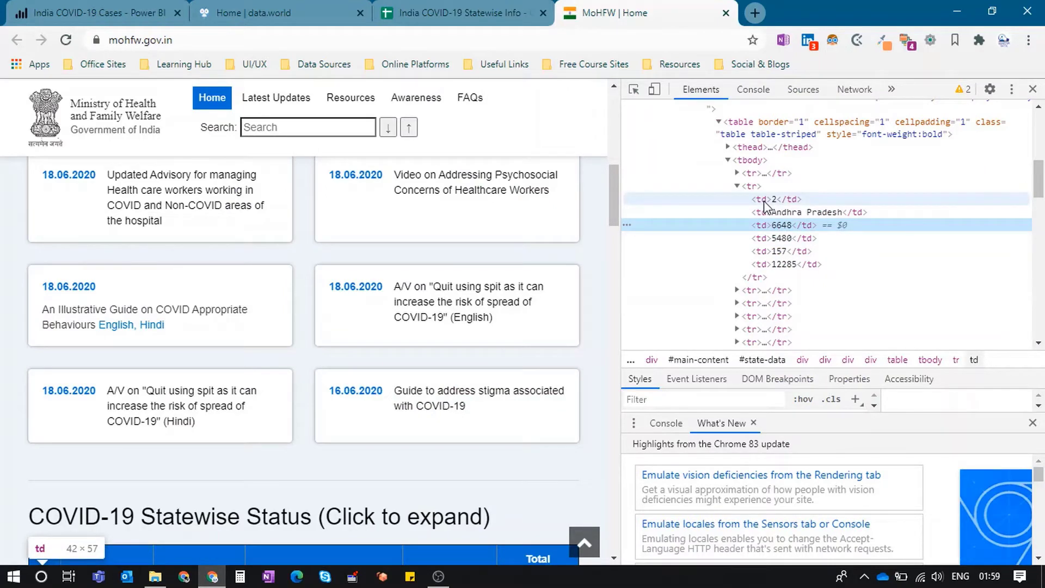
pyautogui.scroll(1, 762, 187)
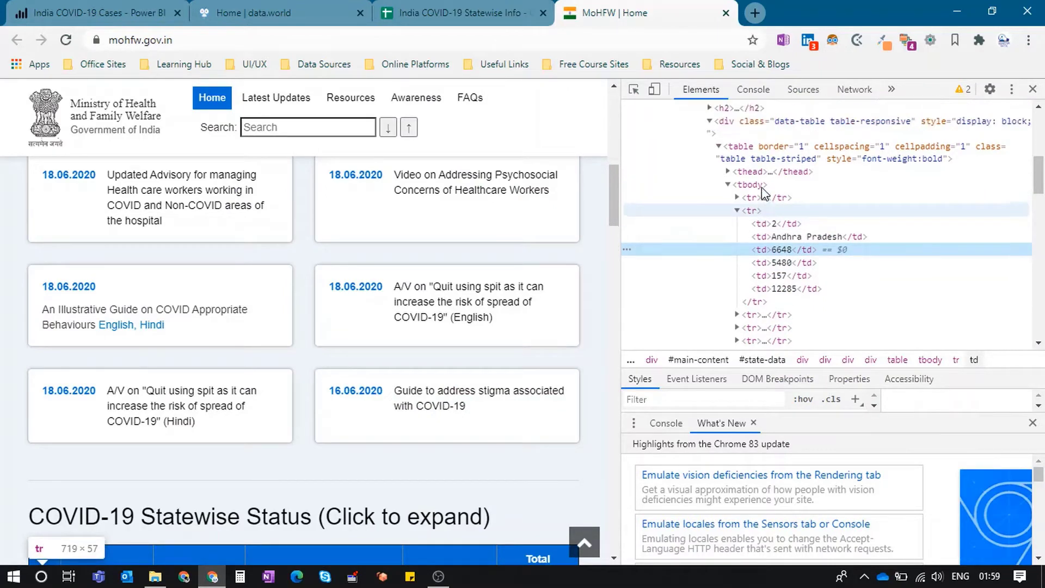
pyautogui.scroll(-5, 308, 354)
pyautogui.scroll(-2, 308, 354)
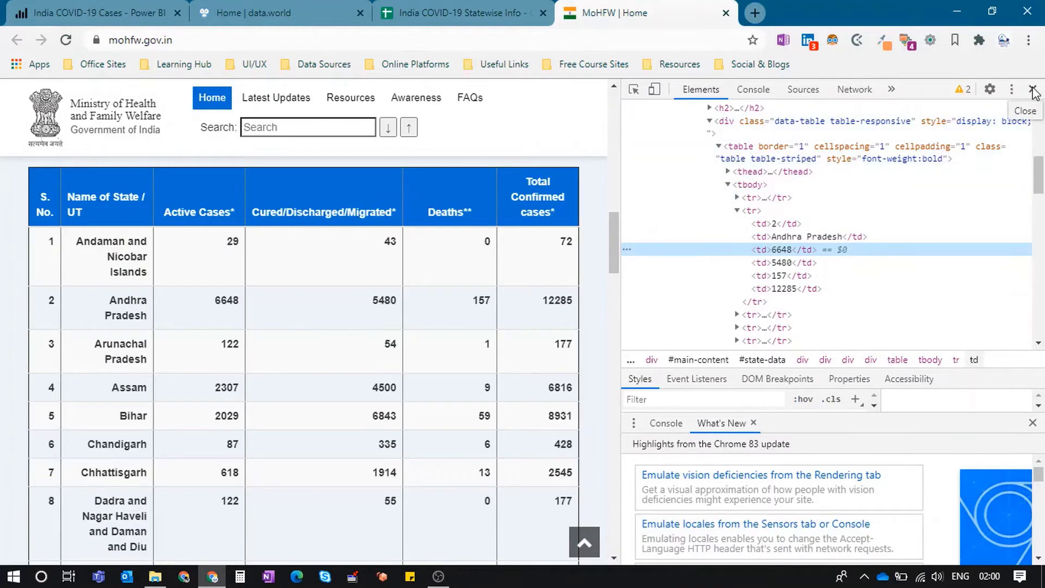
pyautogui.click(1033, 90)
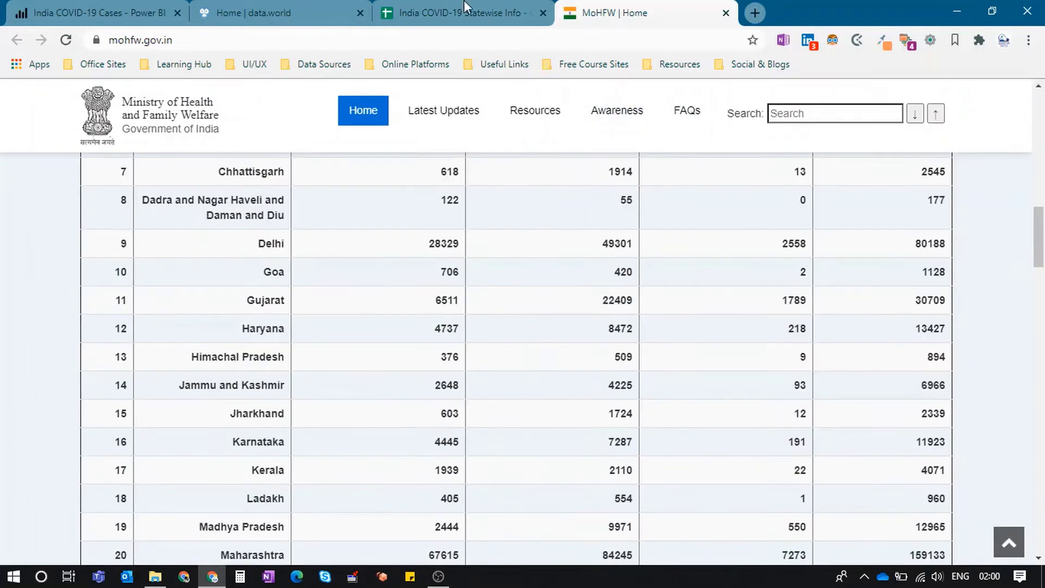
# Switch to the India COVID-19 Statewise Info spreadsheet in Google Sheets and open the IMPORTHTML formula in cell A1
pyautogui.click(449, 10)
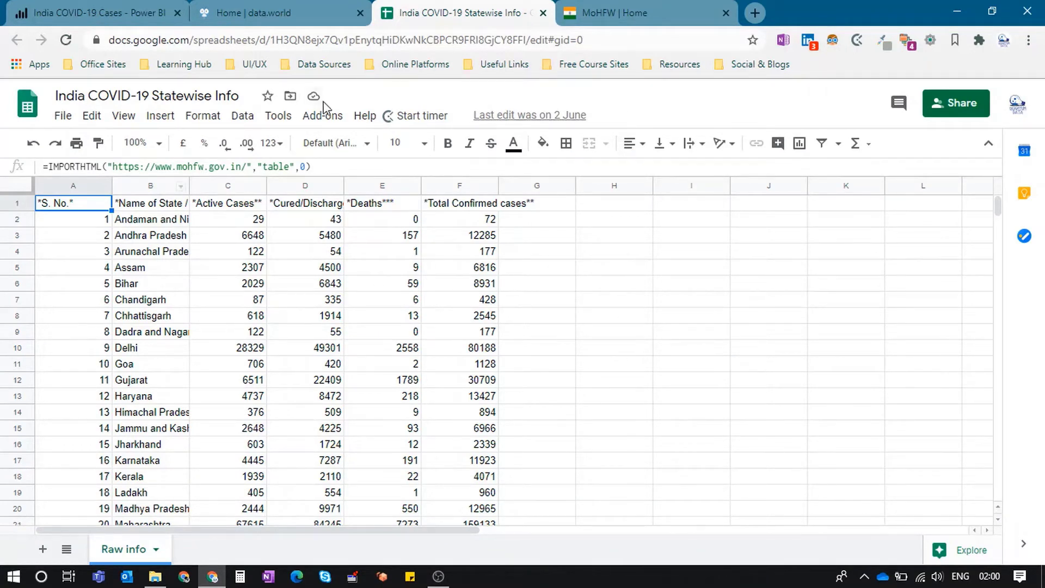
pyautogui.click(341, 170)
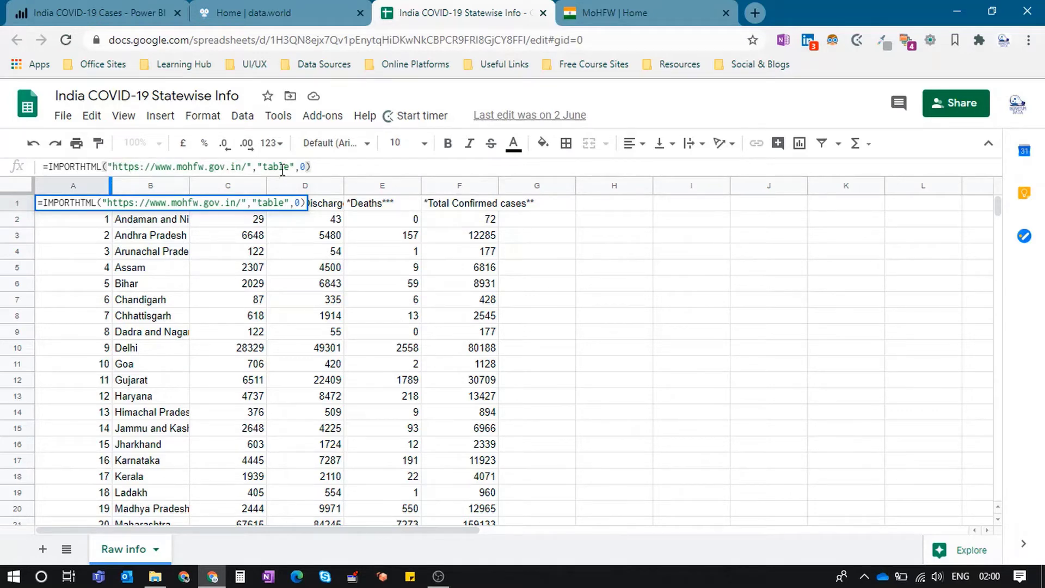
pyautogui.click(597, 8)
pyautogui.click(460, 8)
# Return to the MoHFW page and review the source table's remaining state rows down to the total
pyautogui.click(628, 8)
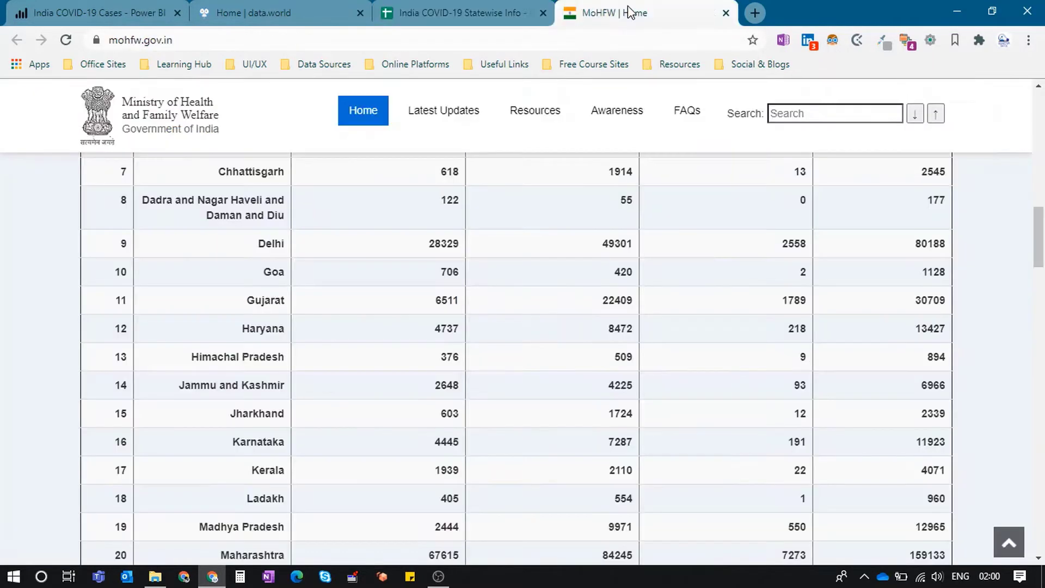
pyautogui.scroll(-4, 501, 377)
pyautogui.scroll(-10, 501, 377)
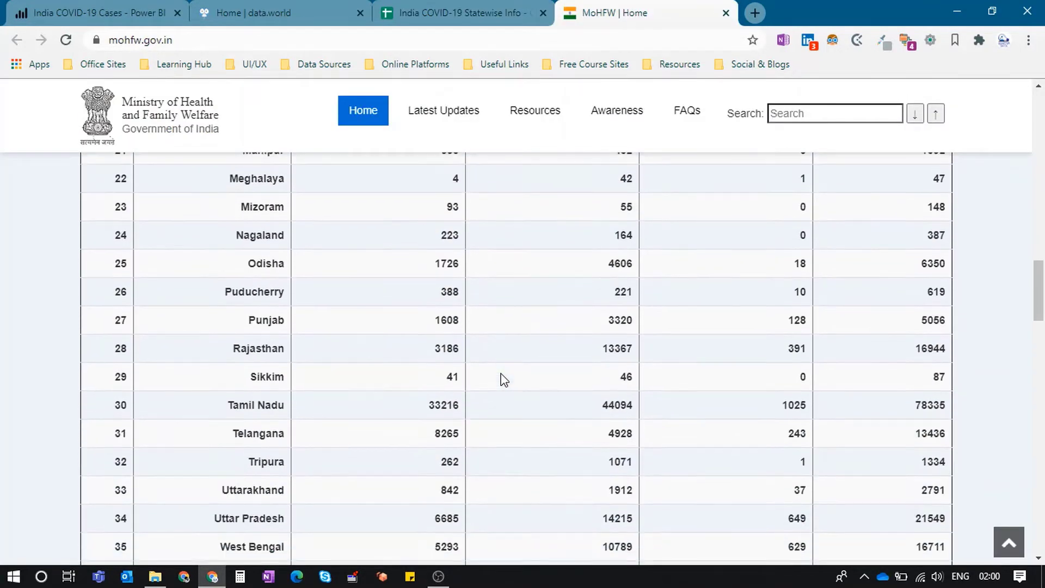
pyautogui.scroll(-4, 501, 378)
pyautogui.scroll(20, 501, 378)
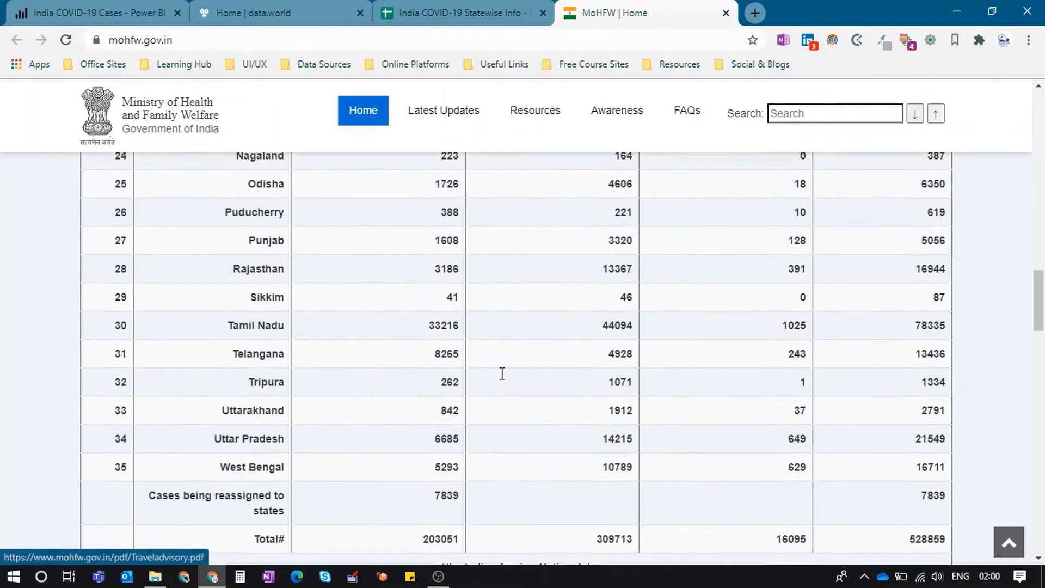
# Review the imported rows and footnotes in the Raw info sheet, then leave the A1 formula by selecting cell H3
pyautogui.click(420, 1)
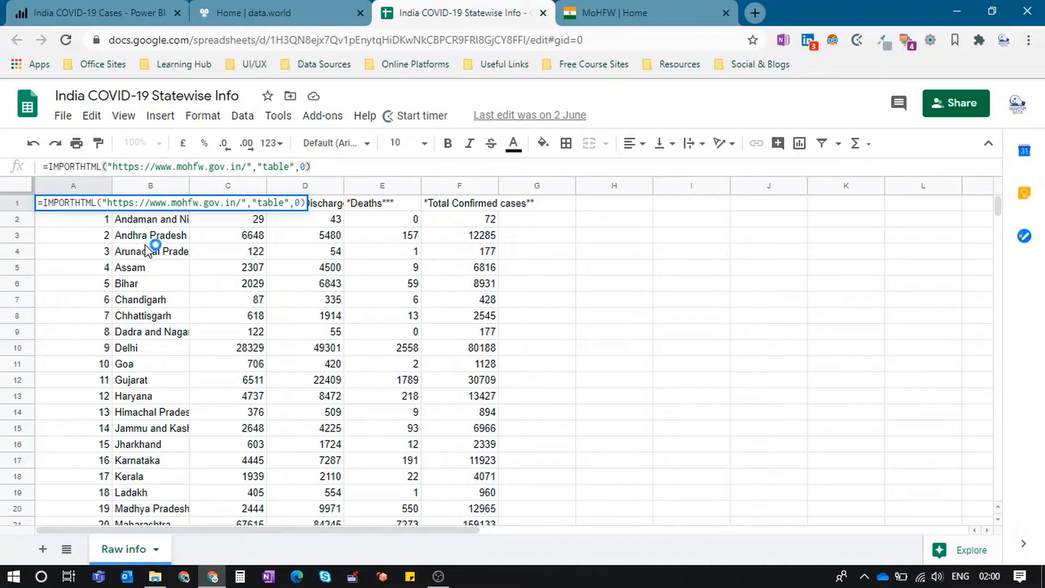
pyautogui.scroll(-1, 351, 364)
pyautogui.scroll(-8, 349, 361)
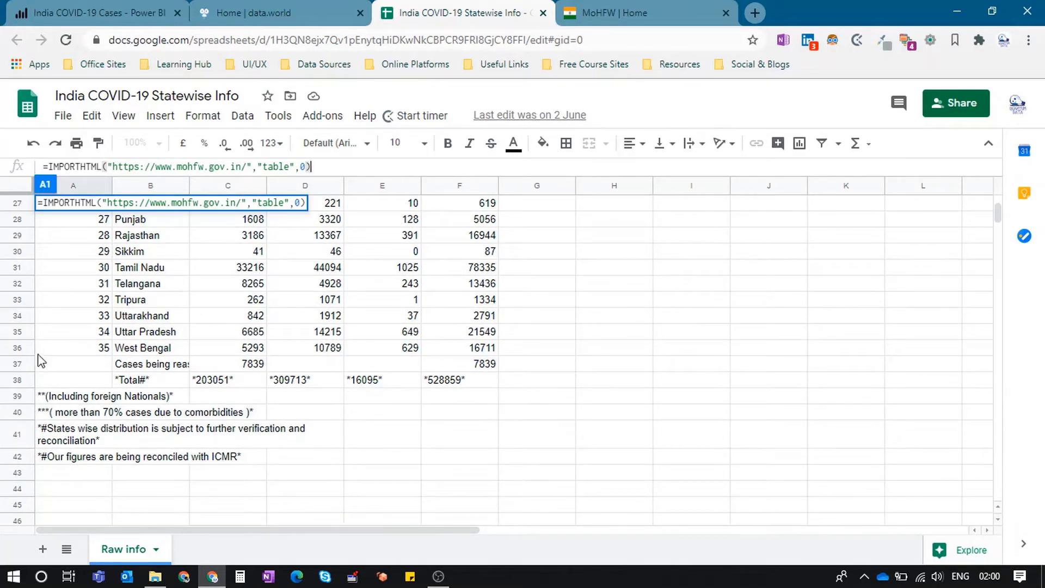
pyautogui.scroll(9, 81, 335)
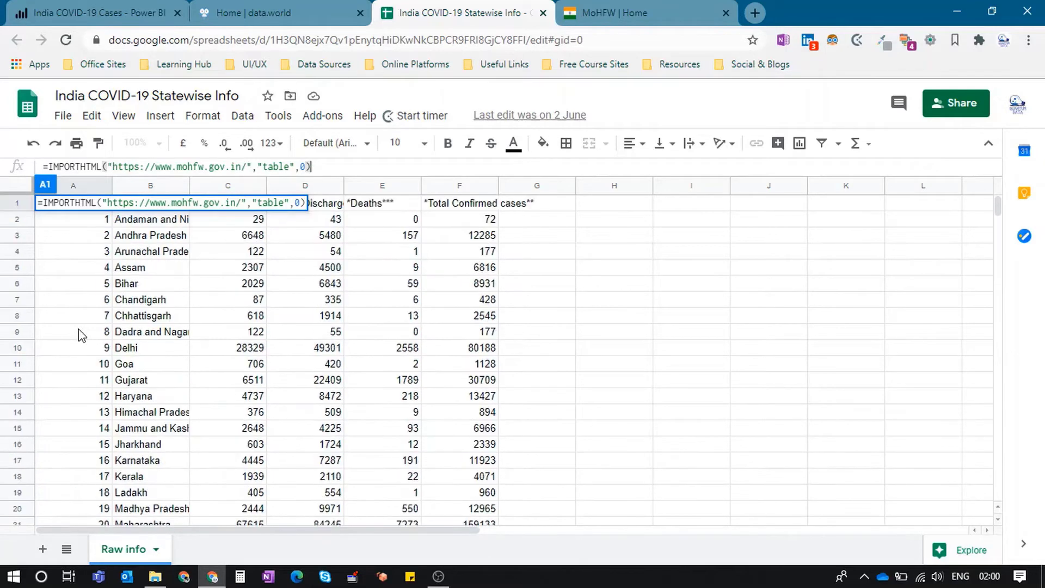
pyautogui.click(593, 246)
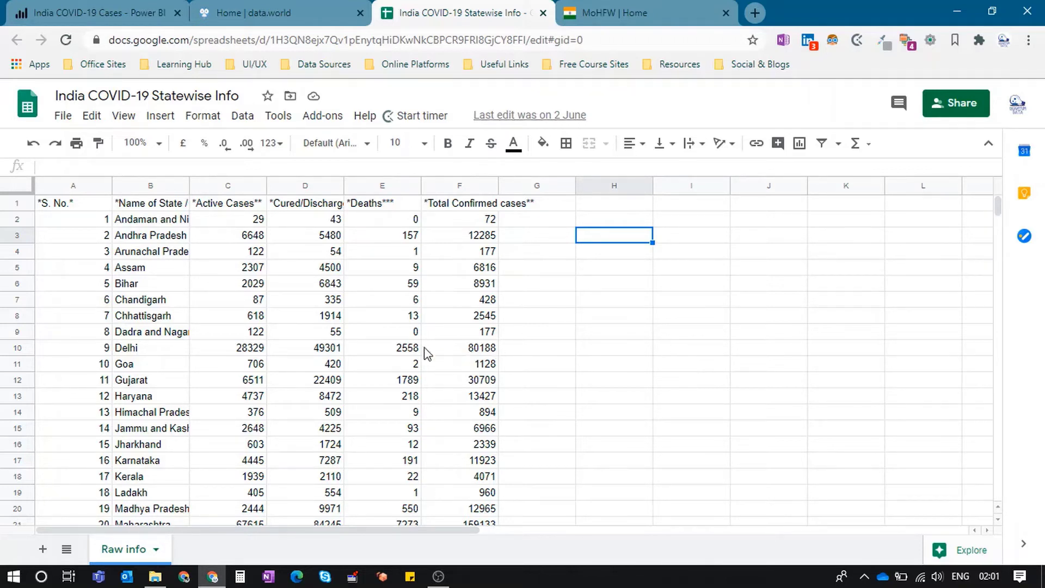
# Switch to data.world and open the India COVID-19 Data dataset from the updates feed
pyautogui.click(284, 10)
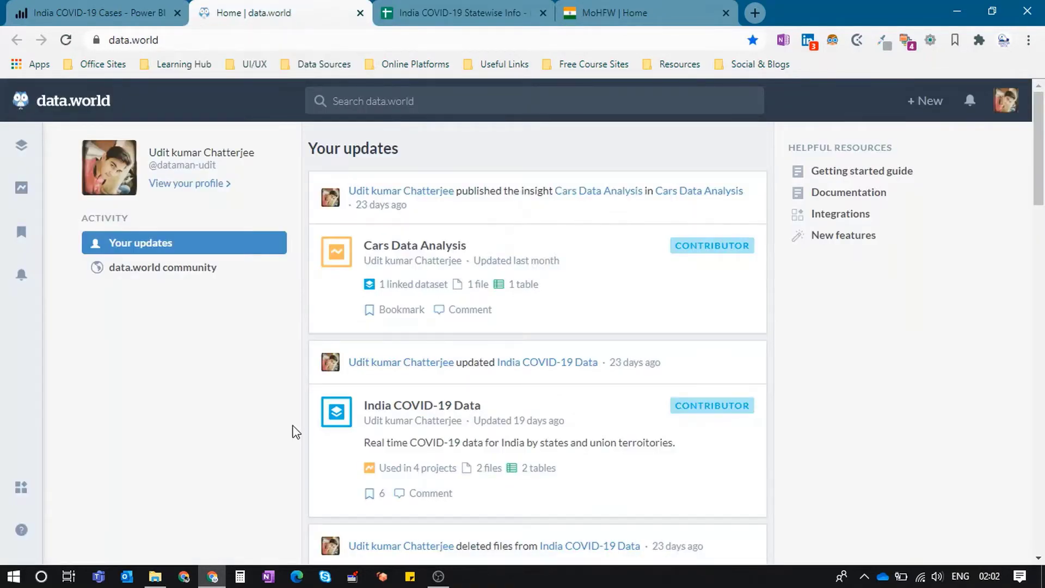
pyautogui.scroll(-3, 585, 382)
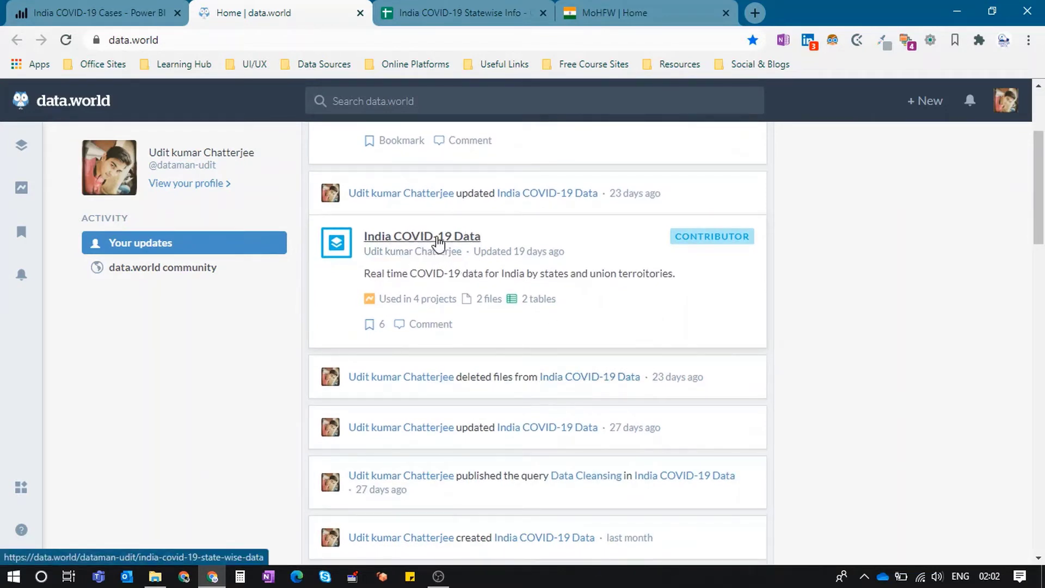
pyautogui.click(439, 237)
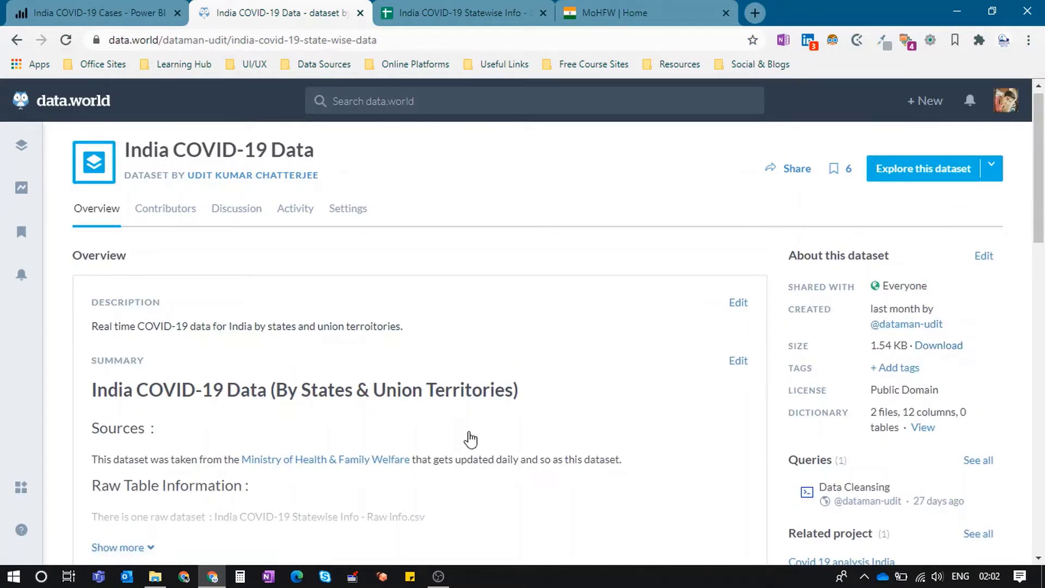
# Examine the dataset's clean State-wise Info table and its Raw info.csv file, including their sync sources, and return to the overview
pyautogui.scroll(-10, 468, 438)
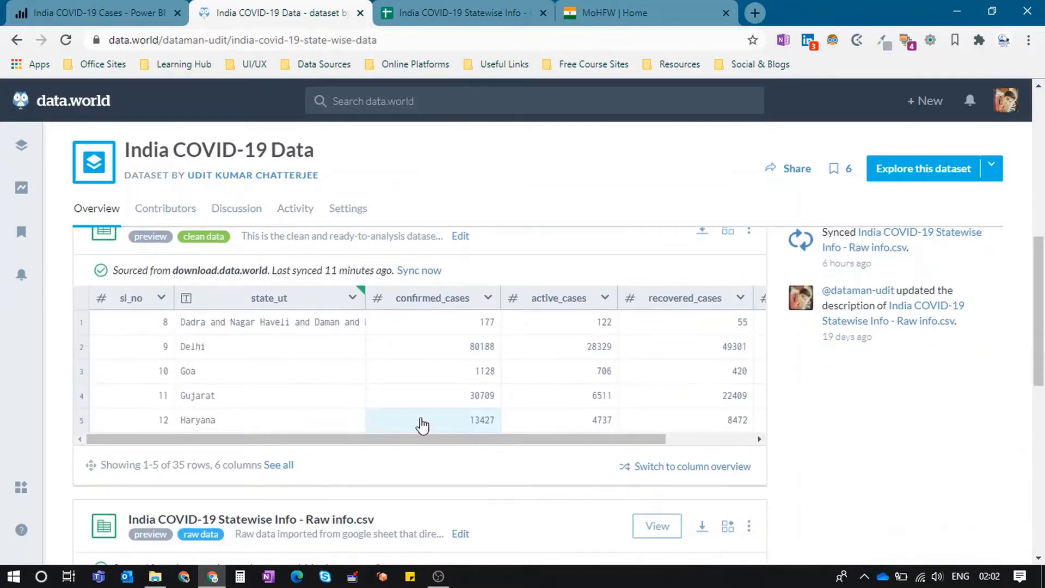
pyautogui.scroll(1, 305, 371)
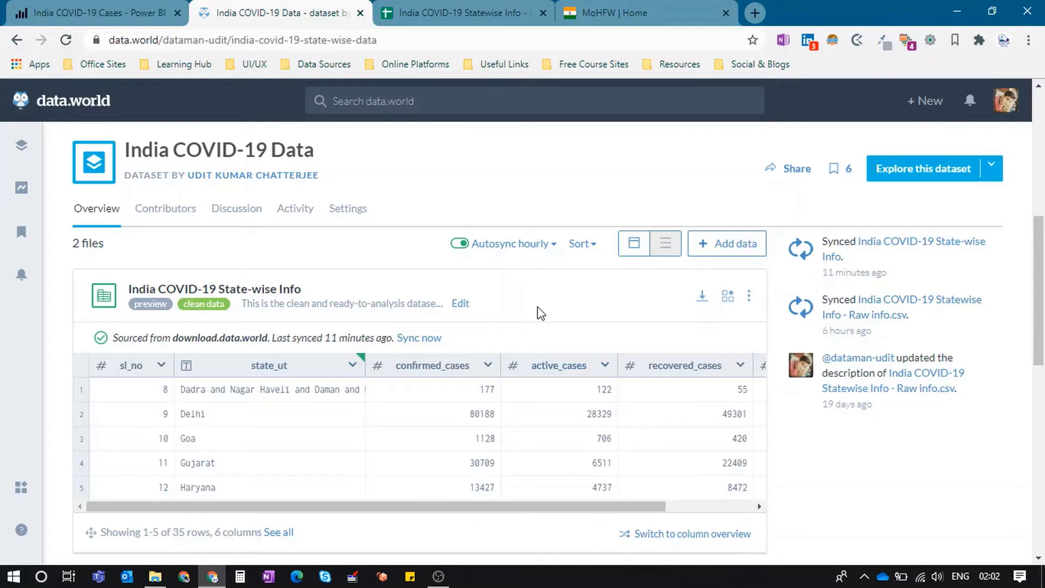
pyautogui.scroll(-1, 539, 312)
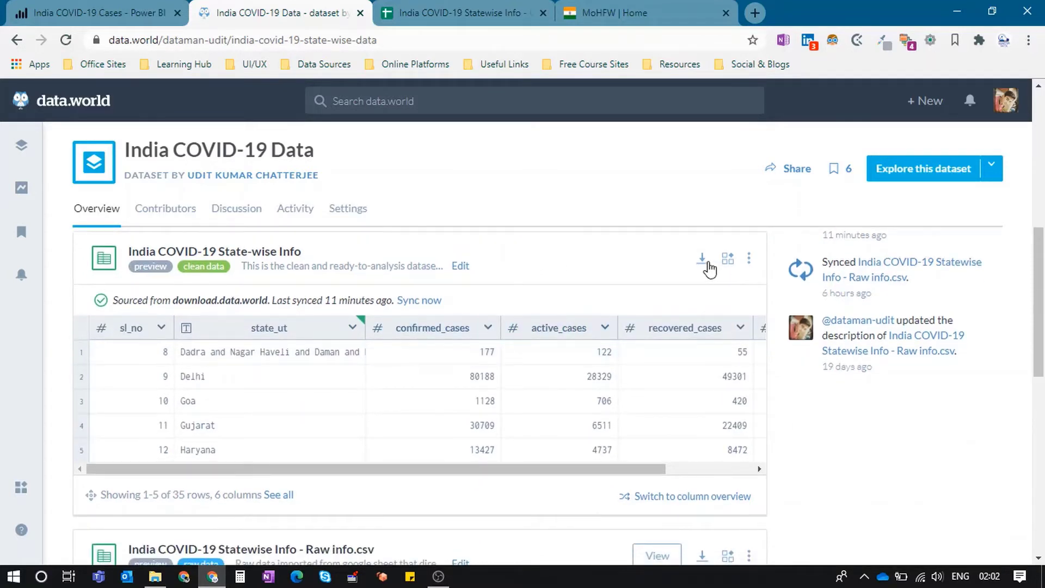
pyautogui.scroll(-4, 563, 305)
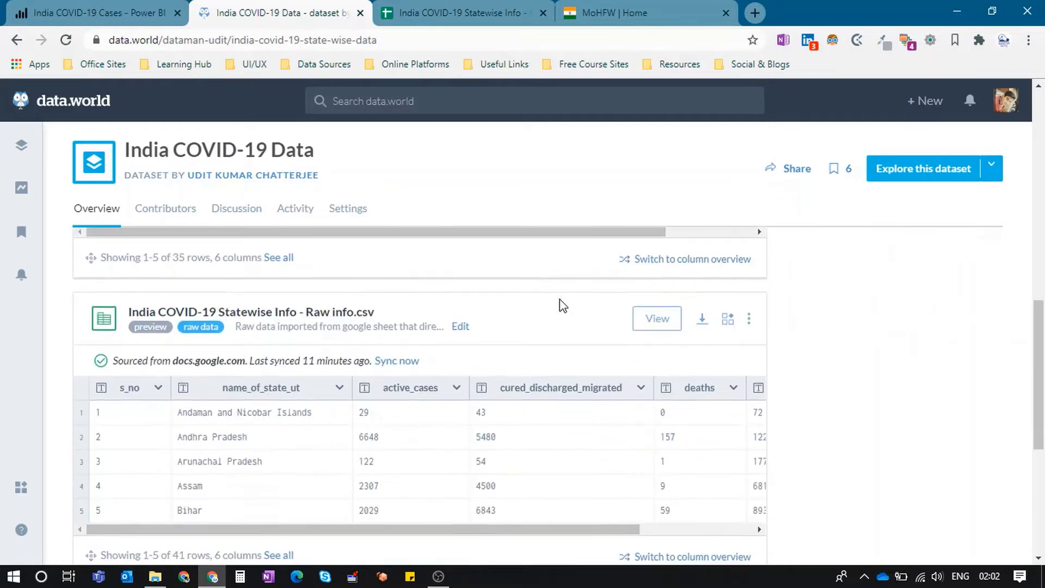
pyautogui.scroll(4, 562, 306)
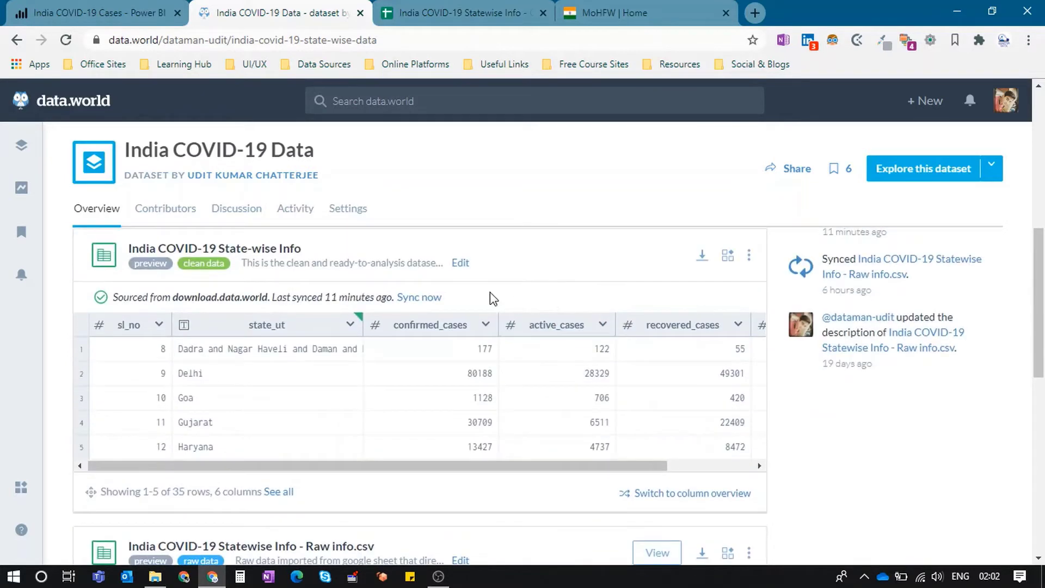
pyautogui.scroll(1, 492, 299)
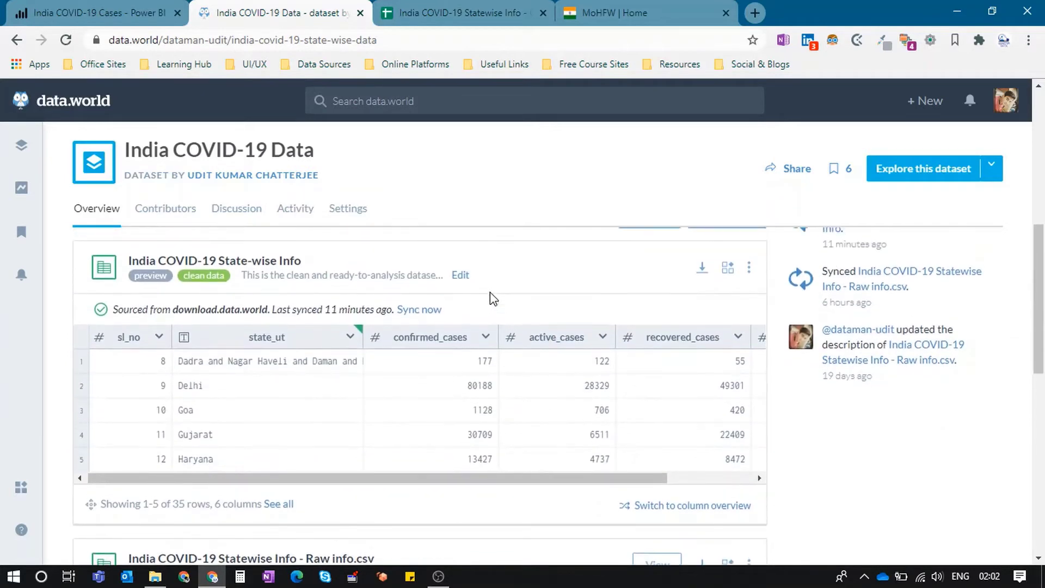
pyautogui.scroll(7, 493, 298)
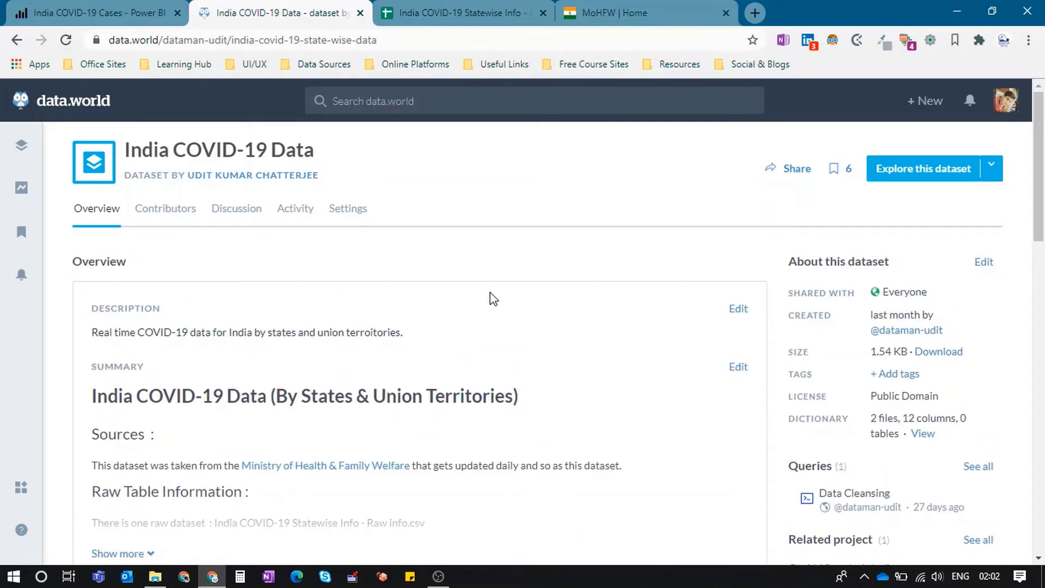
# Open the data.world integrations catalogue and browse the available connectors, including Google Drive and Power BI
pyautogui.scroll(-1, 493, 298)
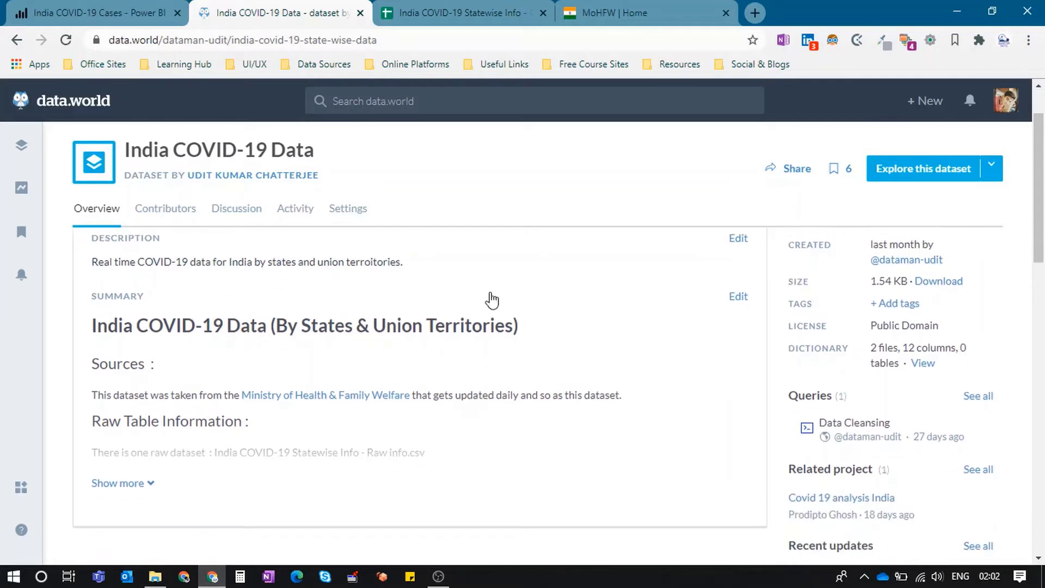
pyautogui.moveTo(24, 497)
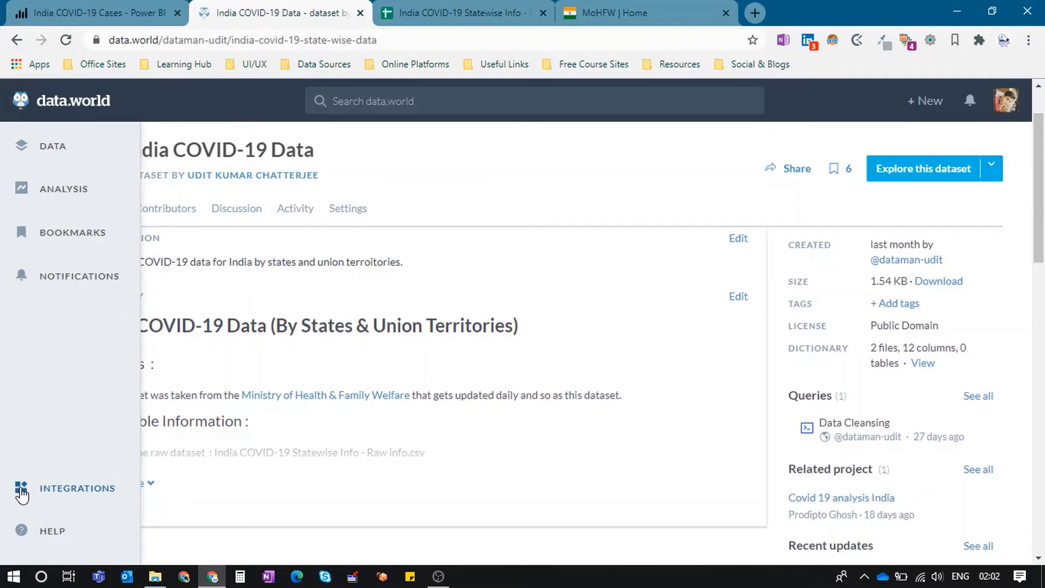
pyautogui.click(22, 492)
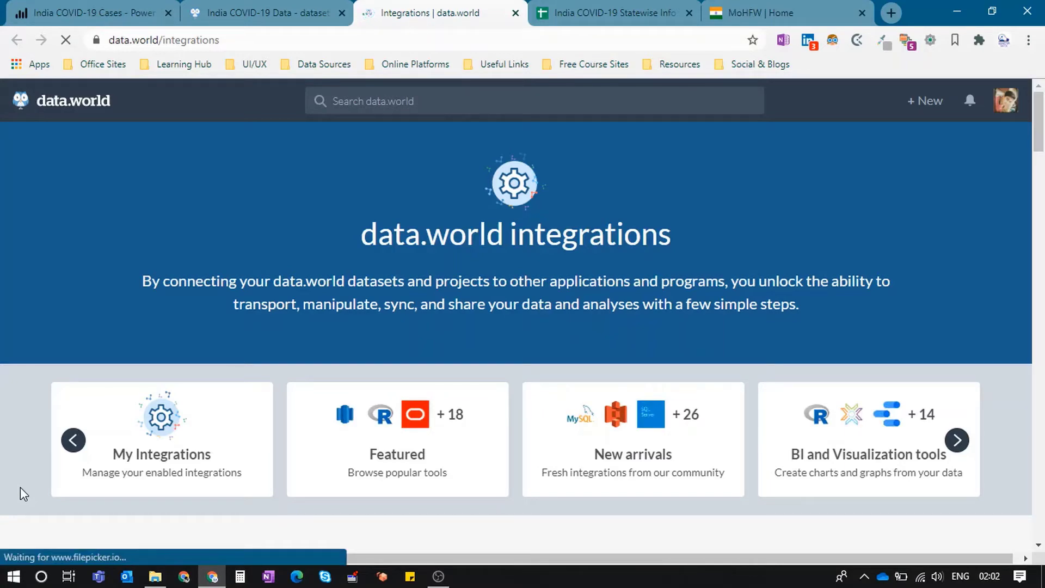
pyautogui.scroll(-5, 20, 494)
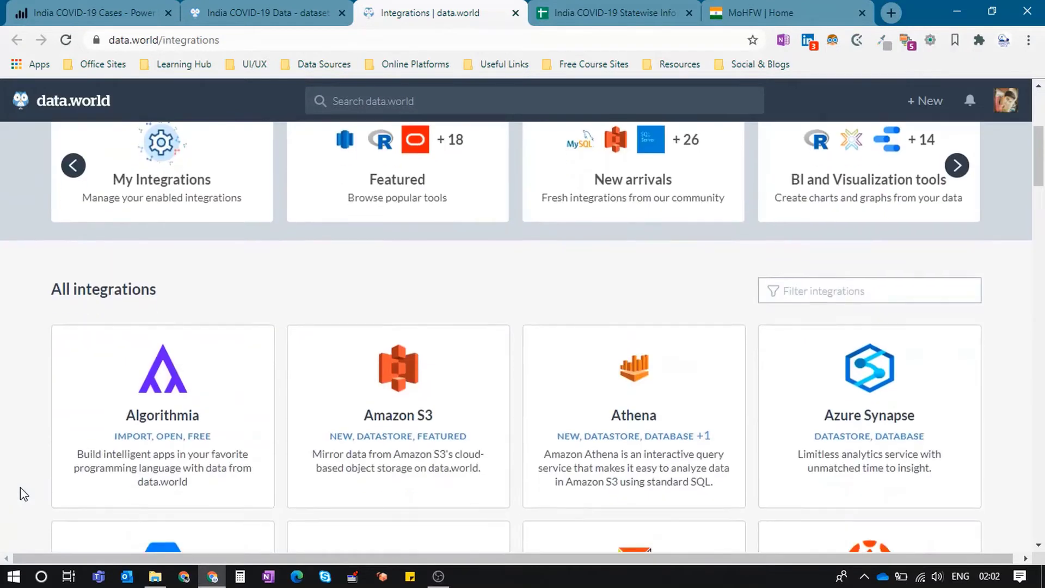
pyautogui.scroll(-6, 20, 489)
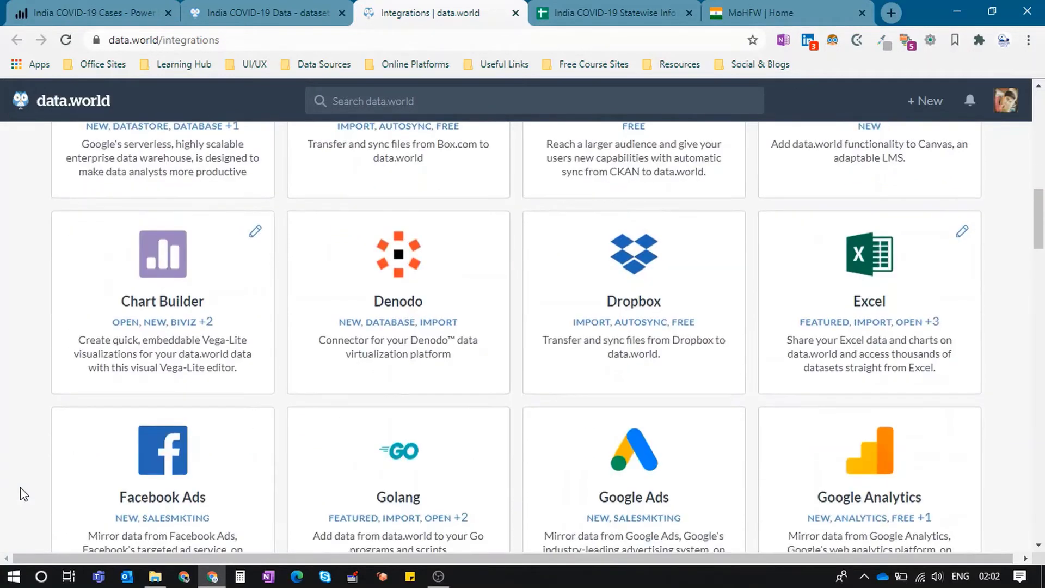
pyautogui.scroll(-7, 22, 494)
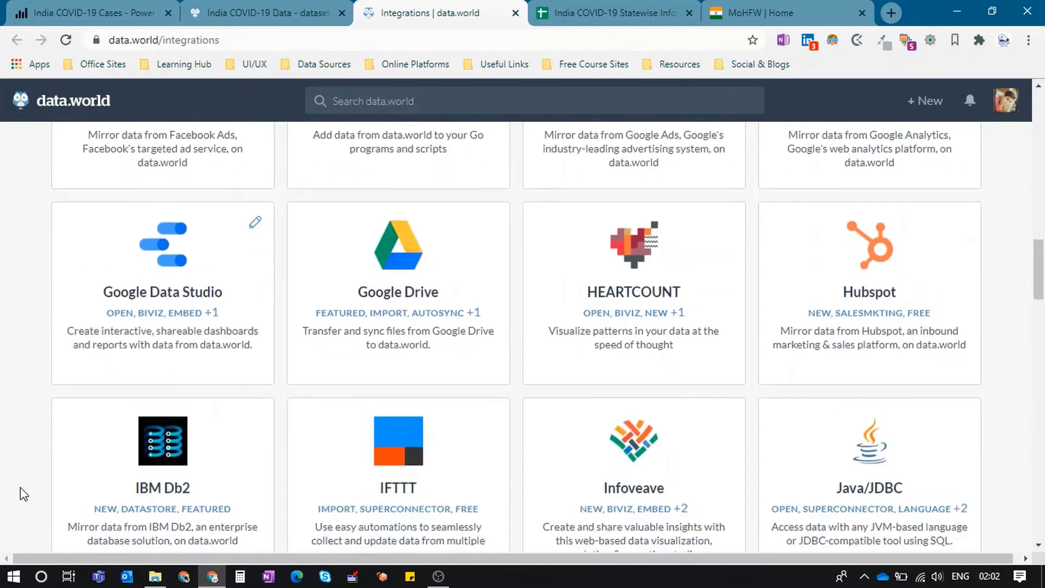
pyautogui.scroll(-2, 21, 487)
pyautogui.scroll(-4, 341, 368)
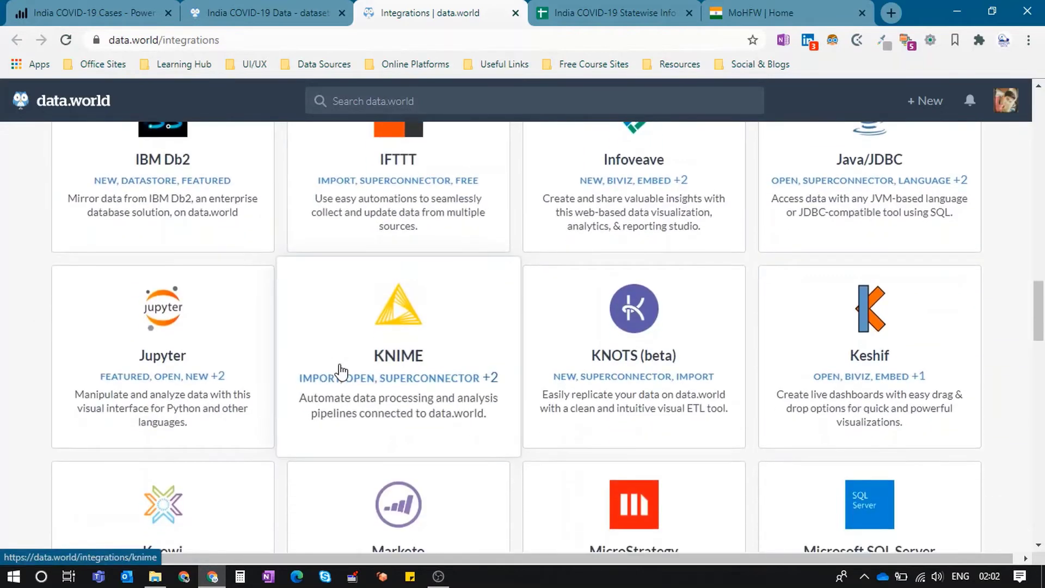
pyautogui.scroll(-8, 454, 362)
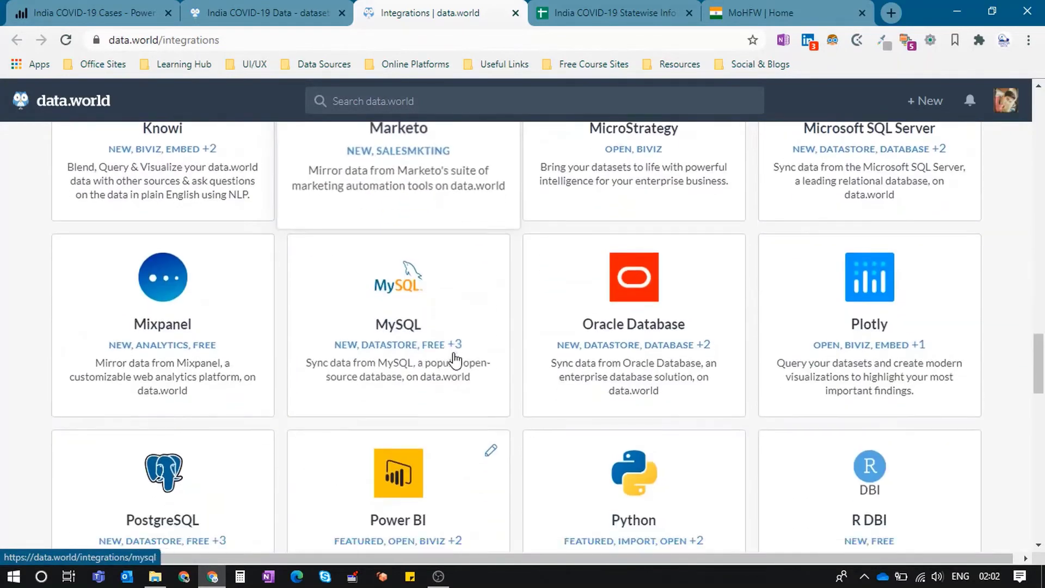
pyautogui.scroll(-3, 454, 360)
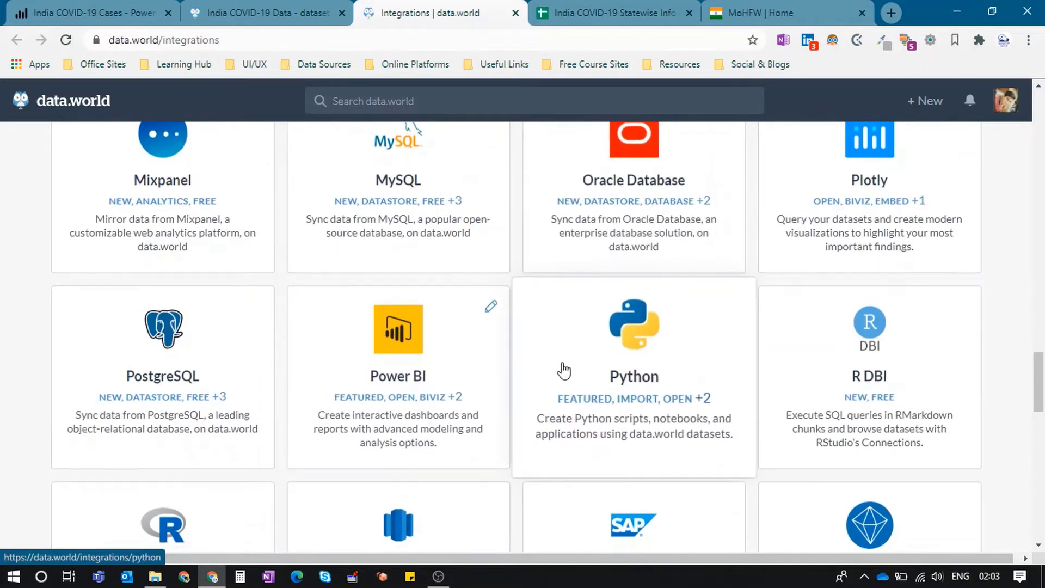
pyautogui.scroll(-3, 564, 370)
pyautogui.scroll(20, 443, 439)
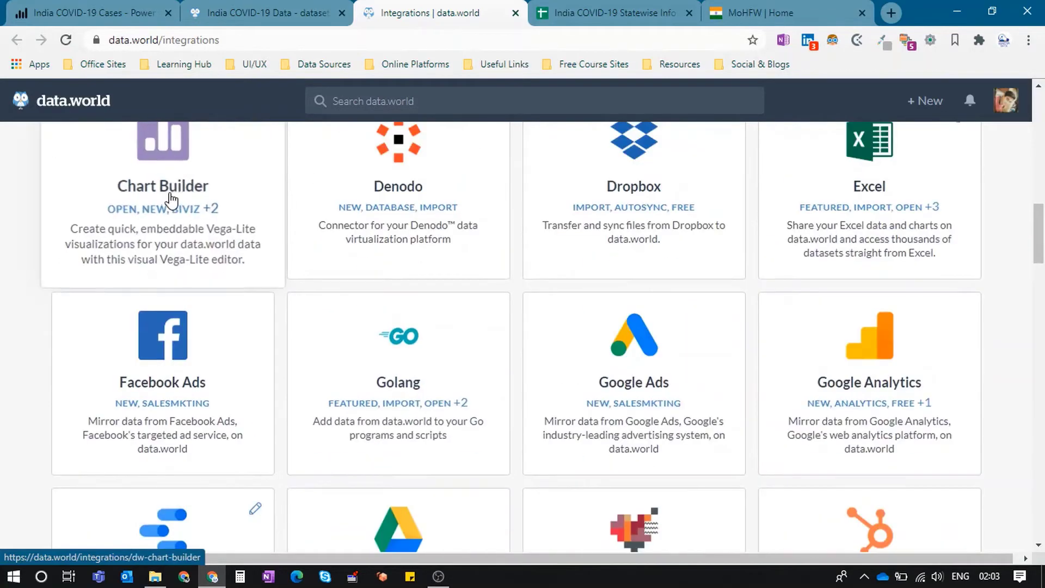
# Return to the India COVID-19 Data dataset and review the sync details and columns of its clean and raw files
pyautogui.hotkey('ctrl', 'shift', 'Tab')
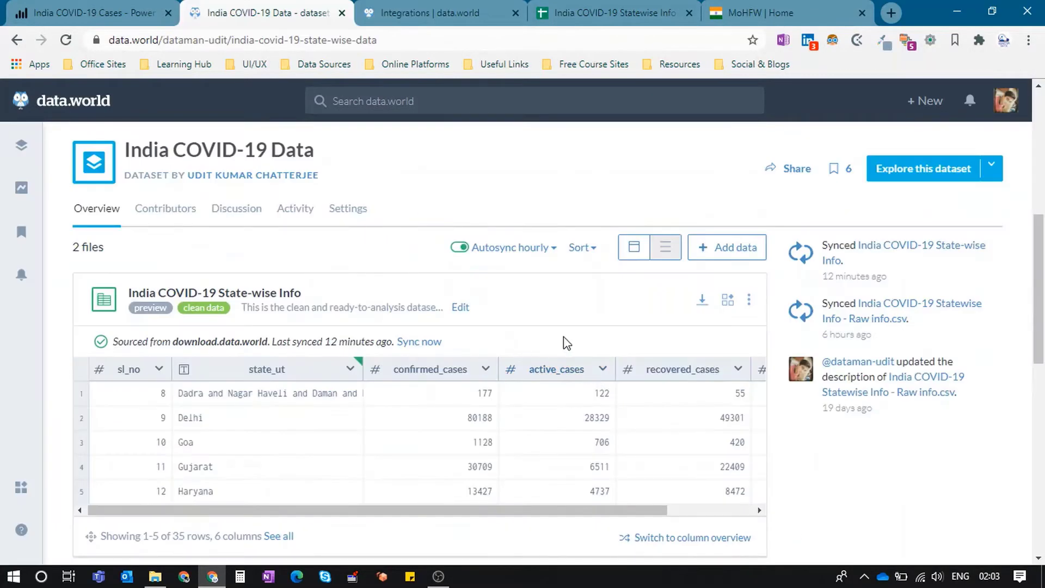
pyautogui.scroll(4, 567, 343)
pyautogui.scroll(-2, 566, 342)
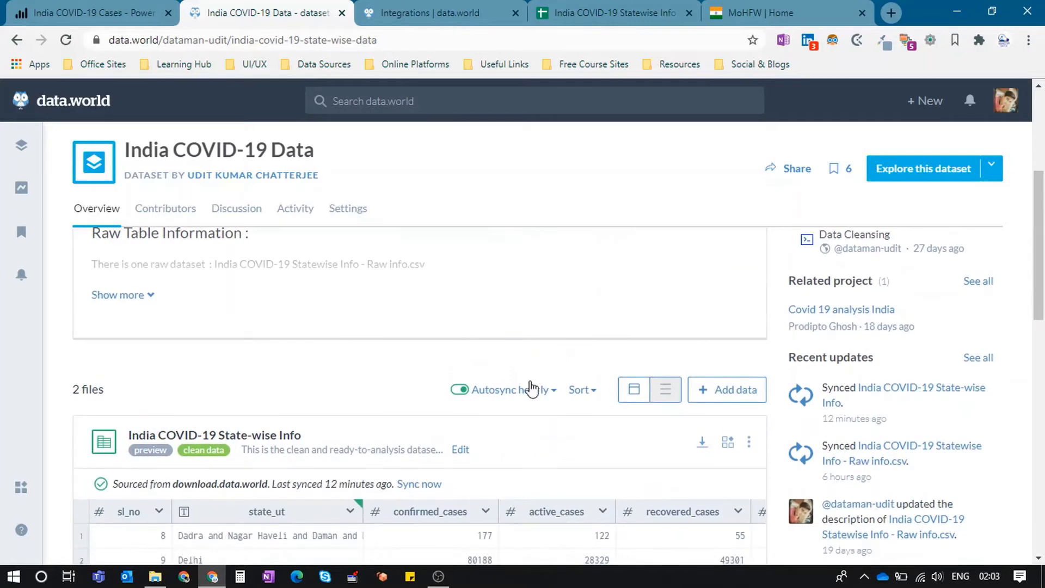
pyautogui.scroll(-3, 539, 430)
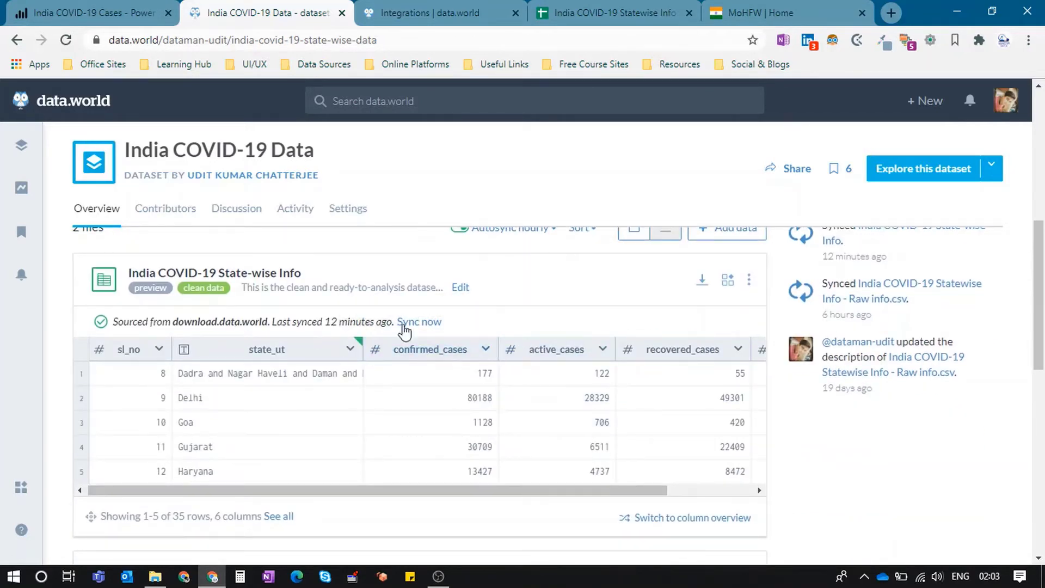
pyautogui.scroll(-5, 466, 326)
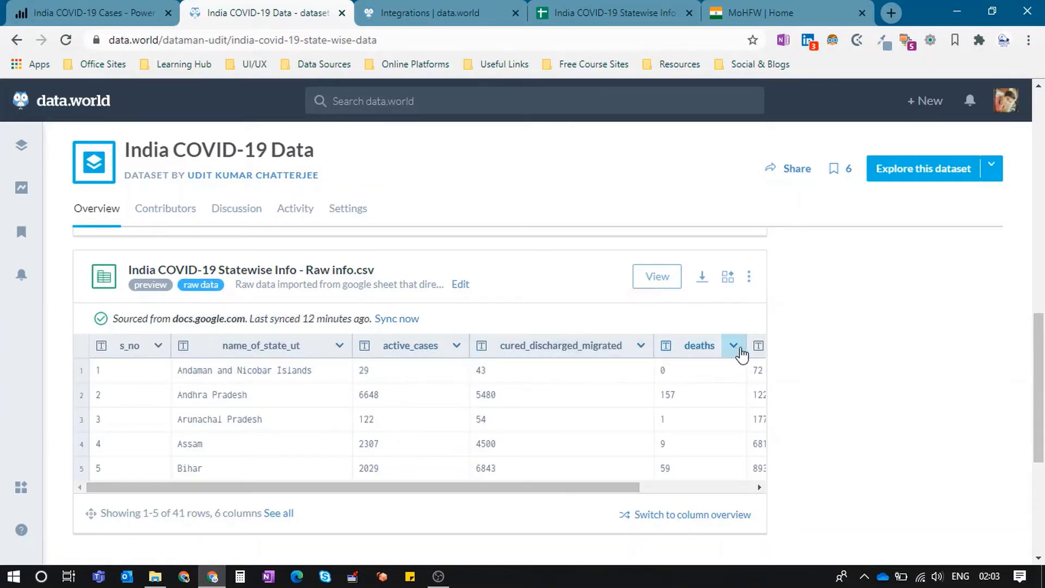
pyautogui.moveTo(587, 487); pyautogui.dragTo(553, 497)
pyautogui.scroll(6, 973, 171)
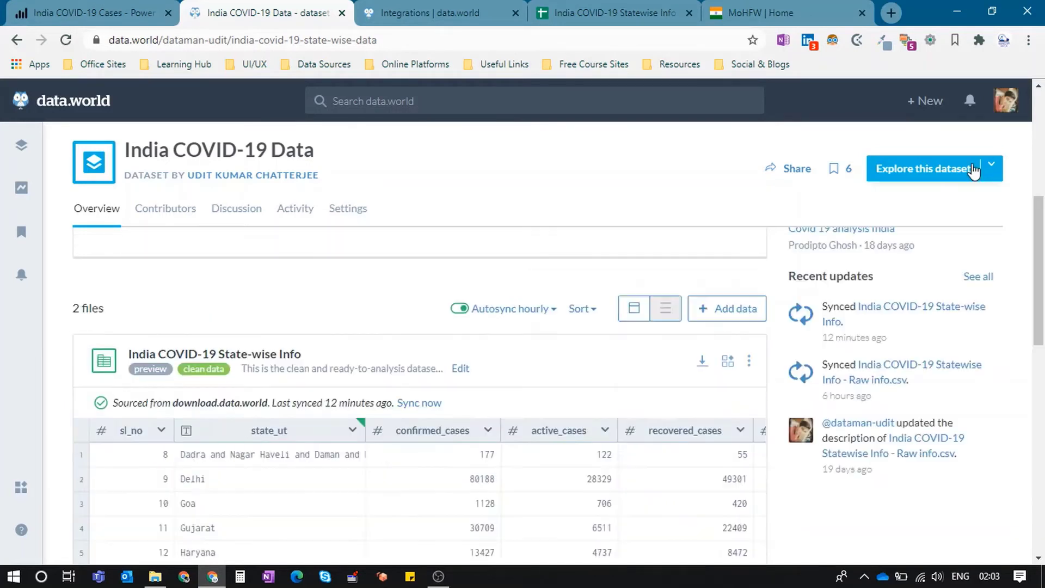
# Explore the dataset in its workspace and read through the dataset summary
pyautogui.click(927, 170)
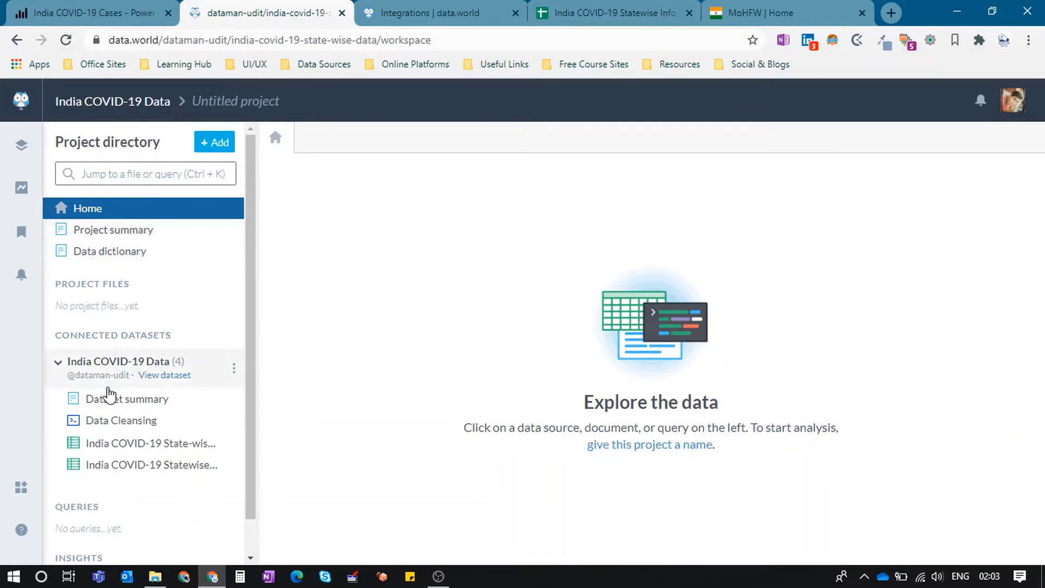
pyautogui.click(110, 404)
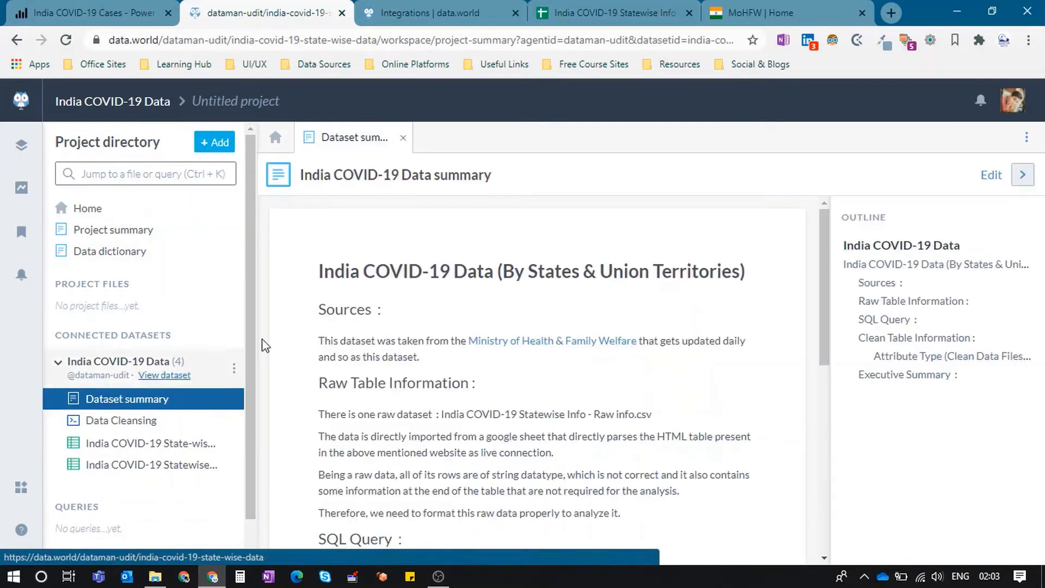
pyautogui.scroll(-3, 518, 326)
pyautogui.scroll(-6, 520, 330)
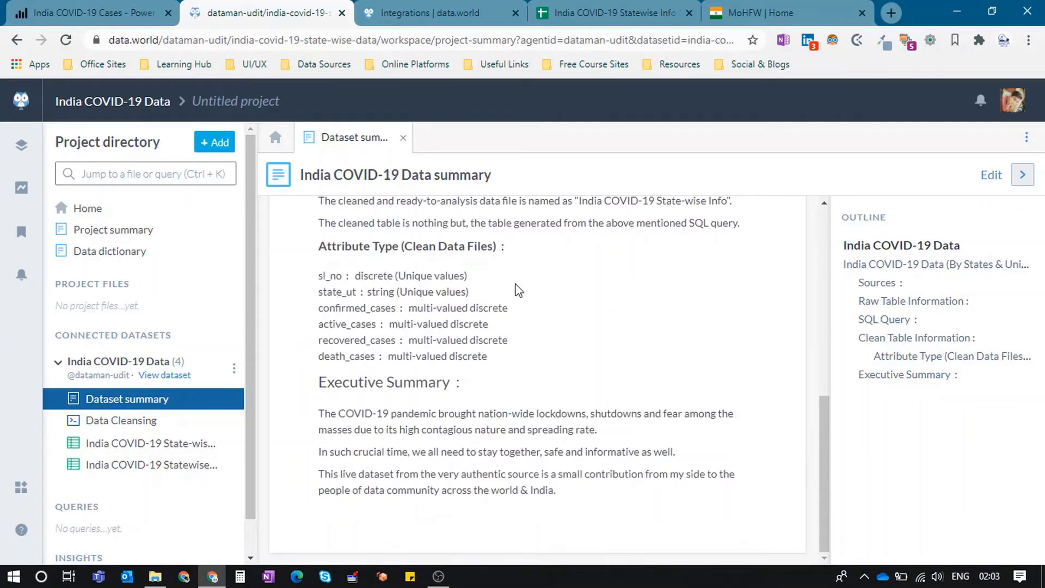
pyautogui.scroll(10, 599, 381)
pyautogui.scroll(-4, 600, 442)
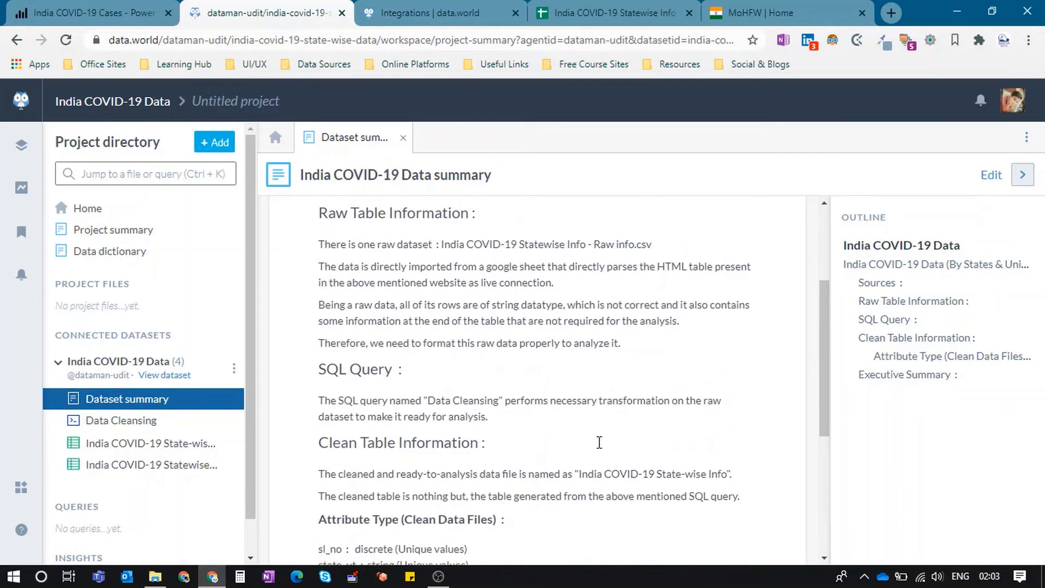
# Open the Statewise Info - Raw info.csv file and examine its rows down to the total and footnotes
pyautogui.moveTo(140, 467)
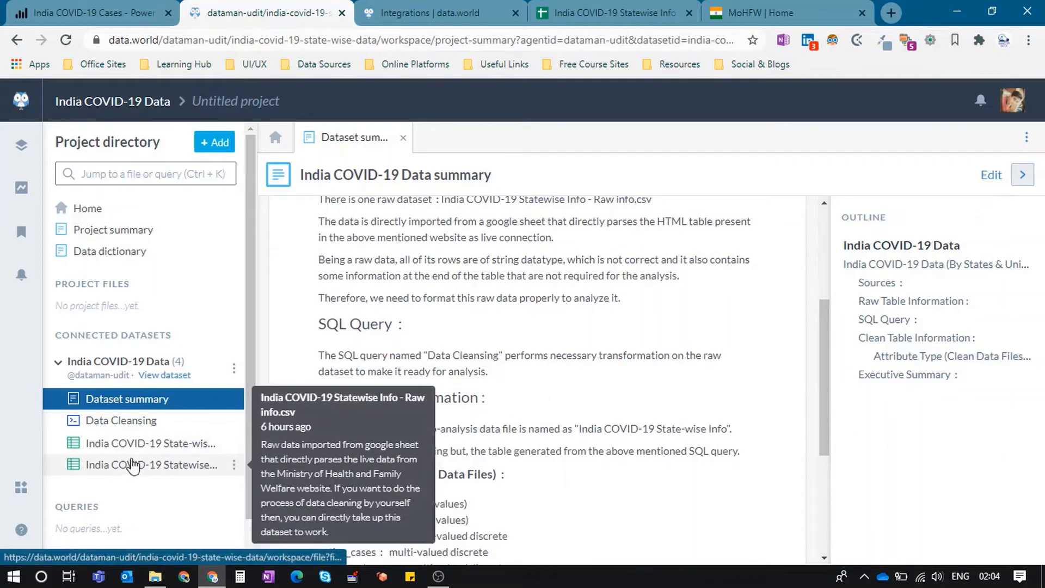
pyautogui.click(140, 465)
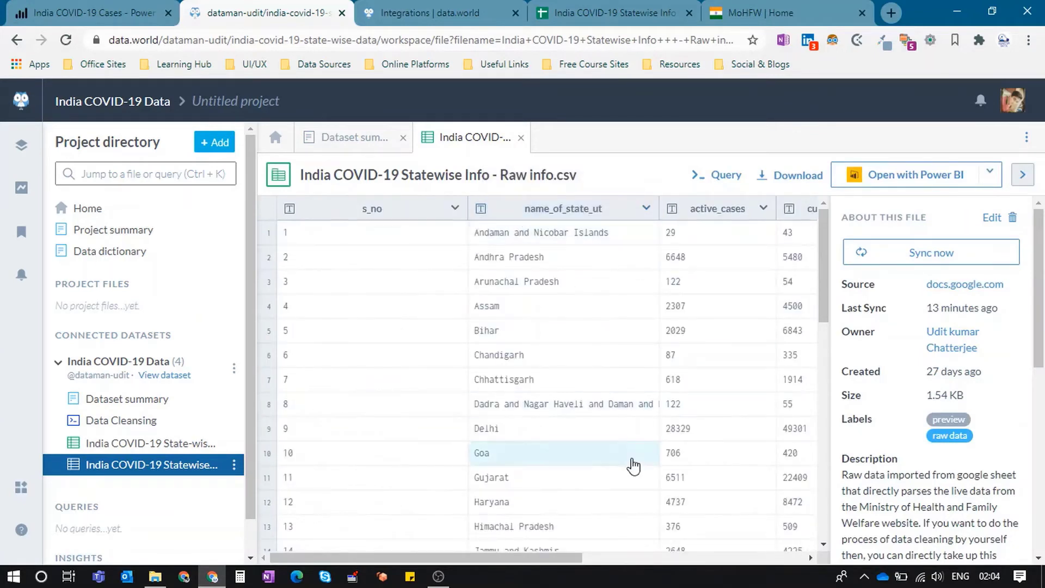
pyautogui.scroll(-5, 632, 464)
pyautogui.scroll(-7, 633, 466)
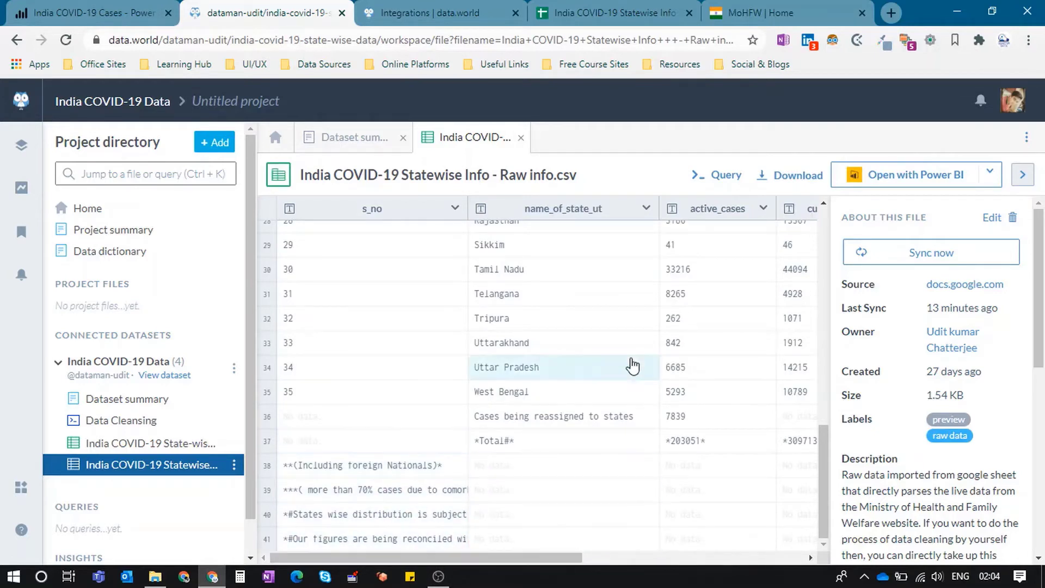
pyautogui.scroll(4, 631, 363)
pyautogui.scroll(8, 632, 363)
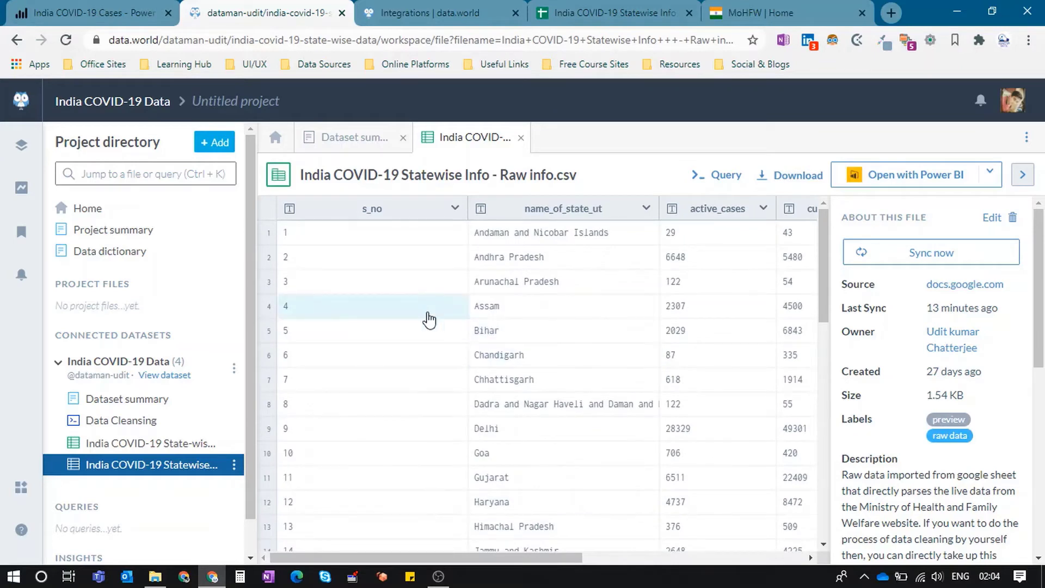
pyautogui.scroll(-12, 428, 319)
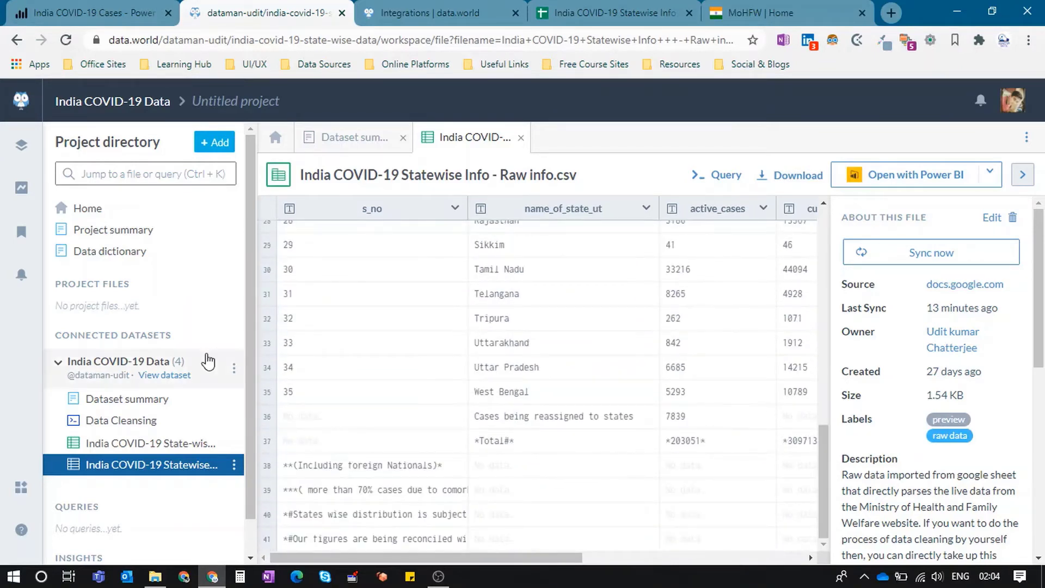
# Open the Data Cleansing query and examine its full SQL, including the integer casts and the row limit on the last line
pyautogui.click(131, 426)
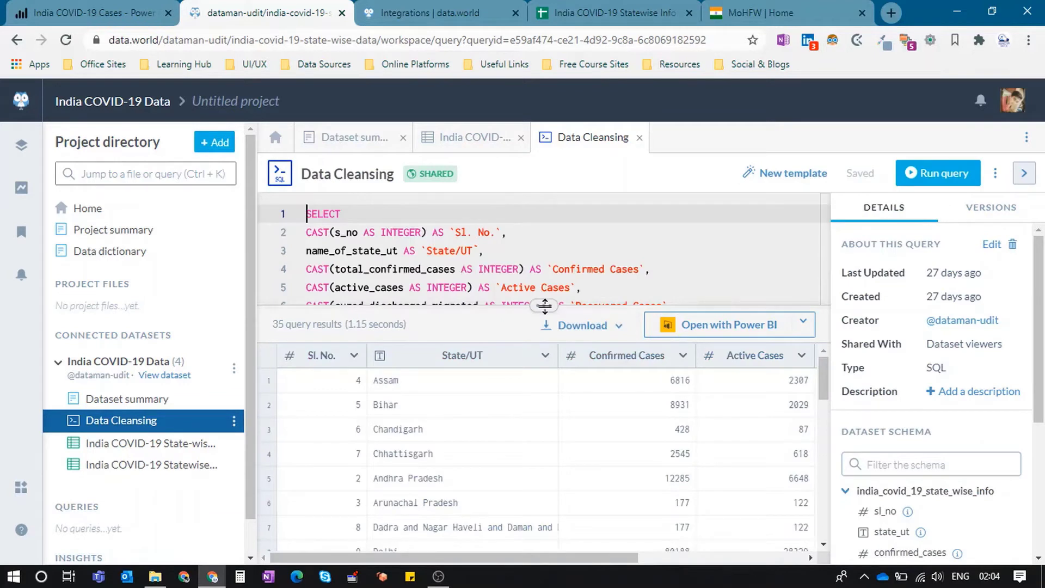
pyautogui.moveTo(544, 304); pyautogui.dragTo(548, 443)
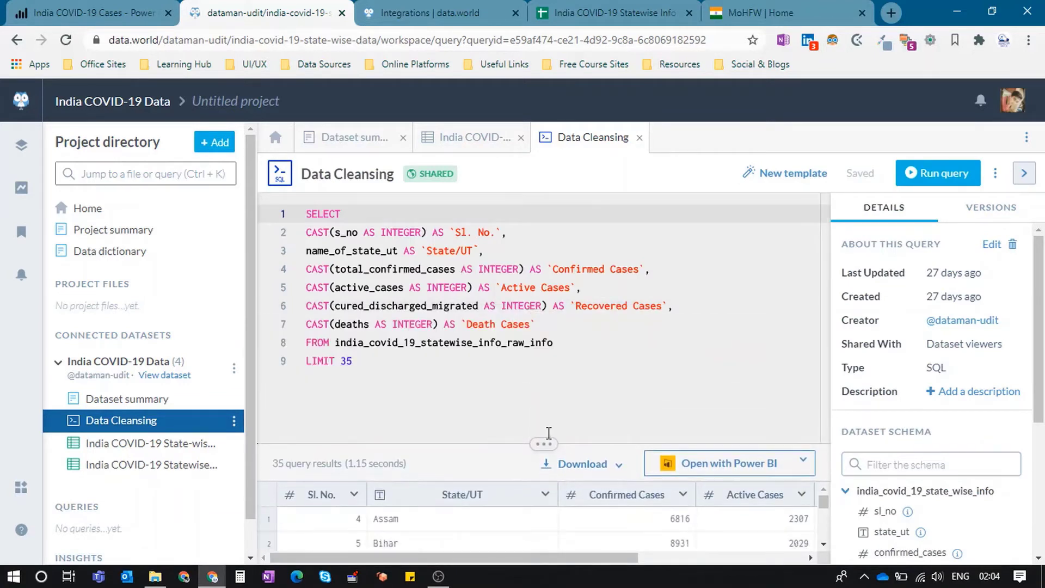
pyautogui.click(390, 361)
pyautogui.moveTo(389, 360); pyautogui.dragTo(353, 360)
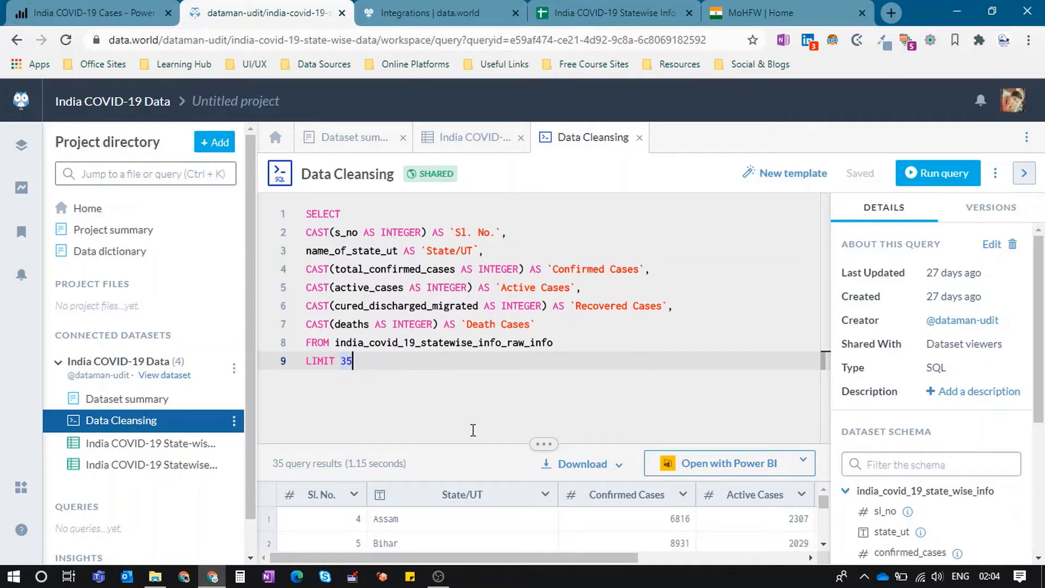
pyautogui.moveTo(543, 445); pyautogui.dragTo(557, 373)
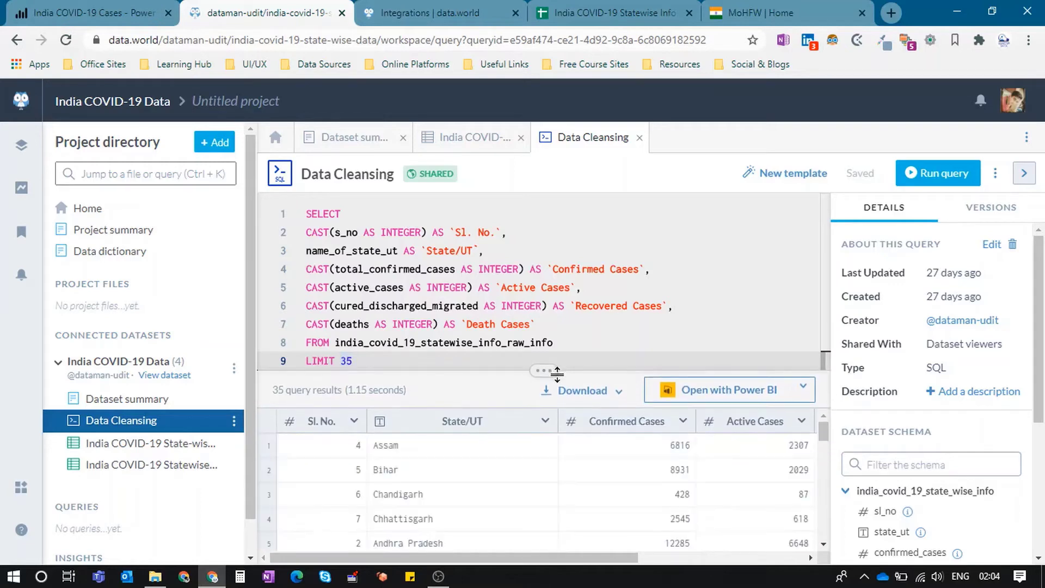
# Open the query's Power BI connection instructions, review the owner, dataset ID and optional query values, and close them
pyautogui.click(736, 399)
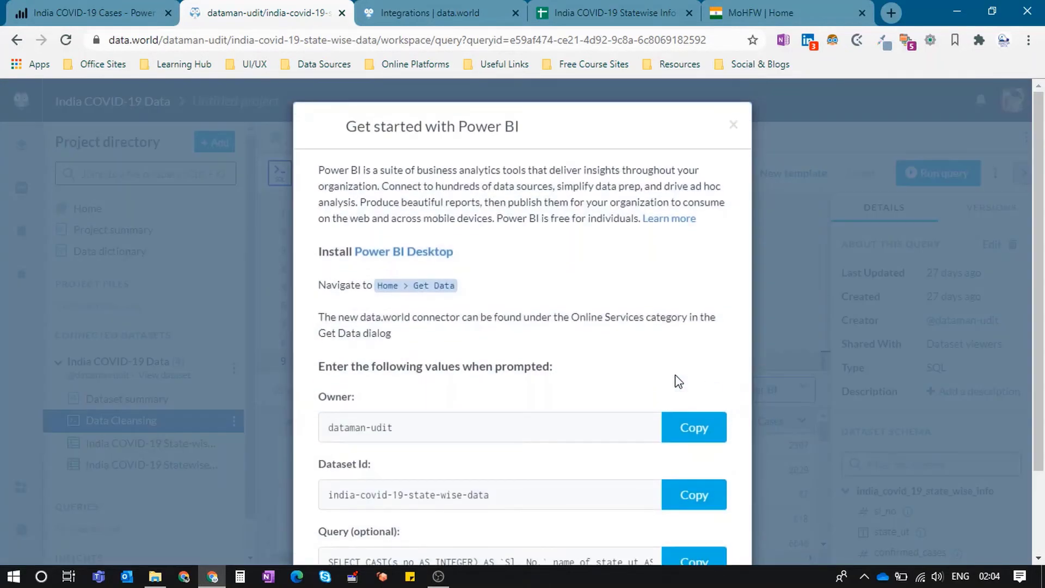
pyautogui.scroll(-2, 522, 473)
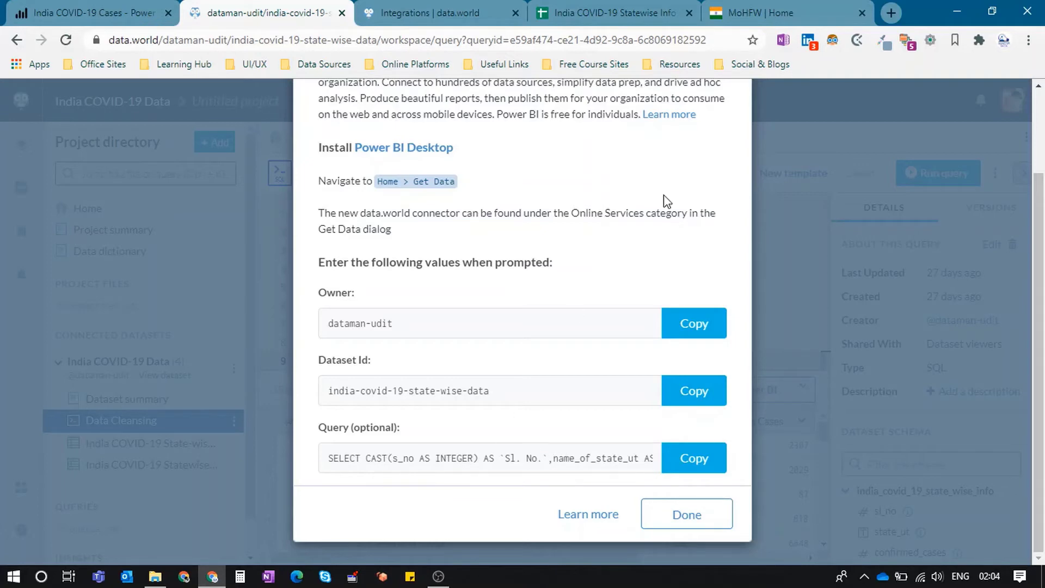
pyautogui.scroll(2, 609, 266)
pyautogui.scroll(-2, 609, 265)
pyautogui.scroll(2, 827, 375)
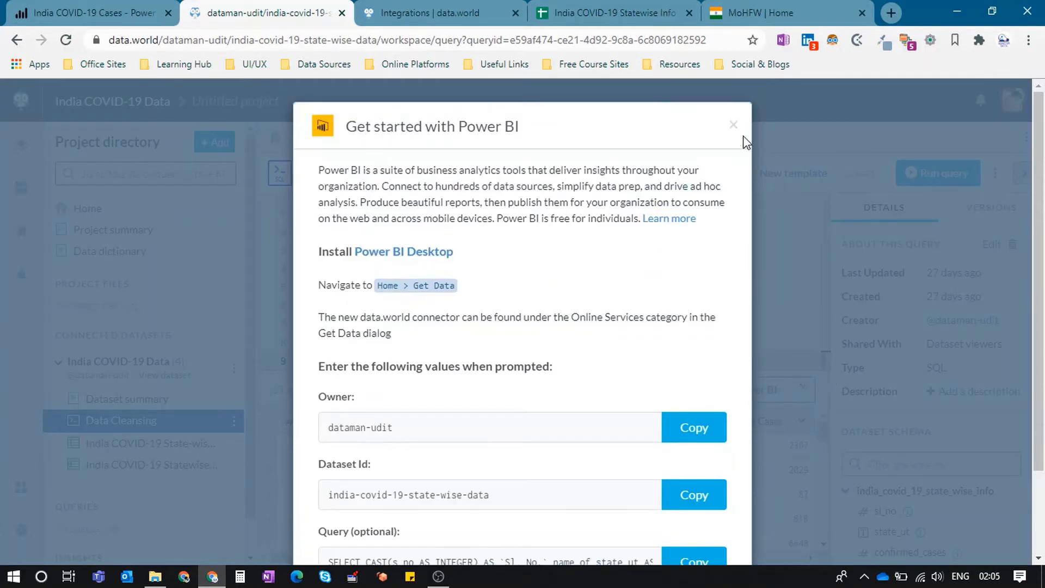
pyautogui.click(733, 125)
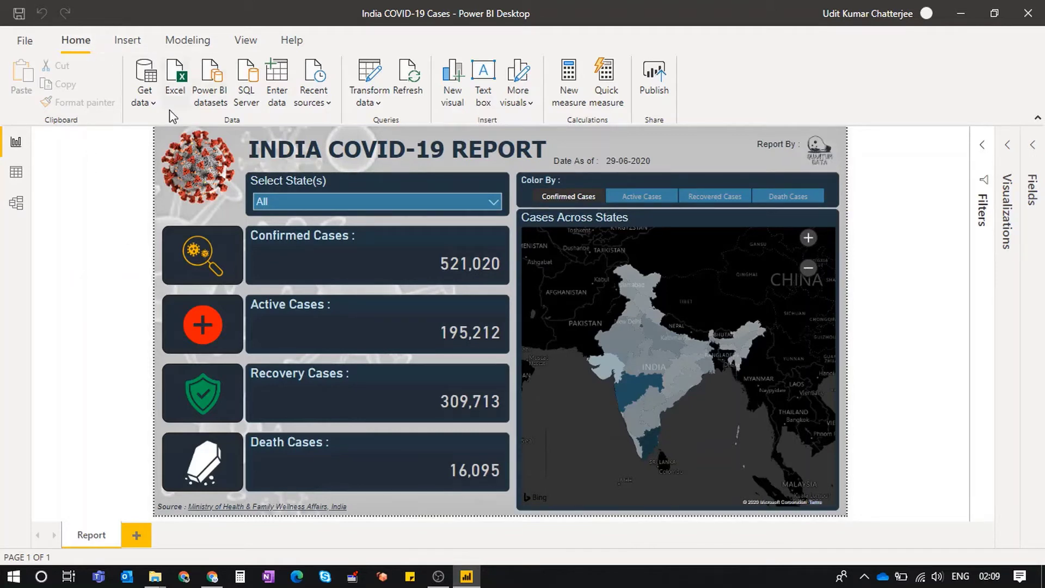
# In Power BI Desktop, search the data sources for "data." and start a connection with the Data.World - Get Dataset (Beta) connector
pyautogui.click(154, 107)
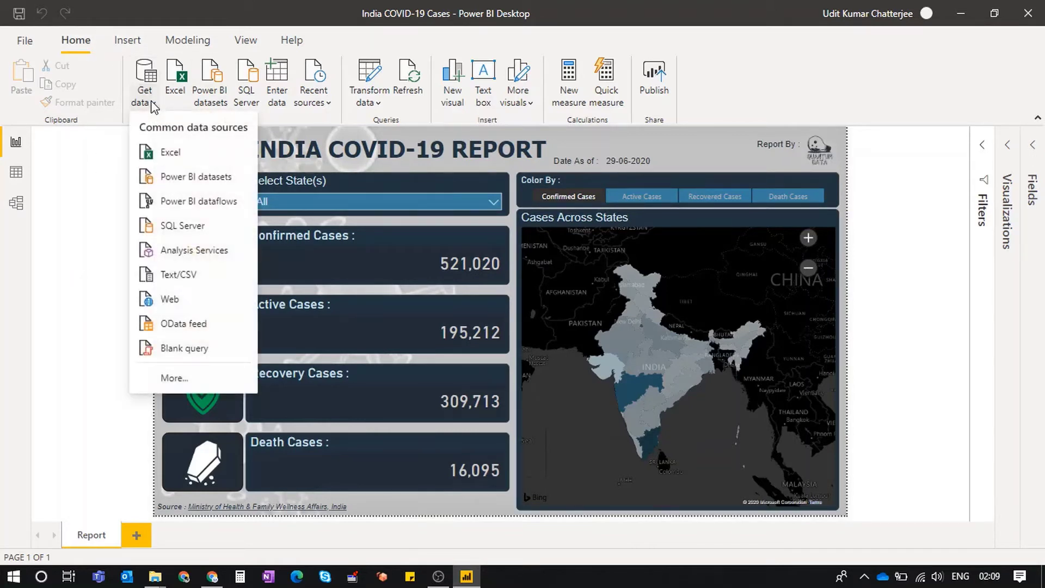
pyautogui.click(173, 379)
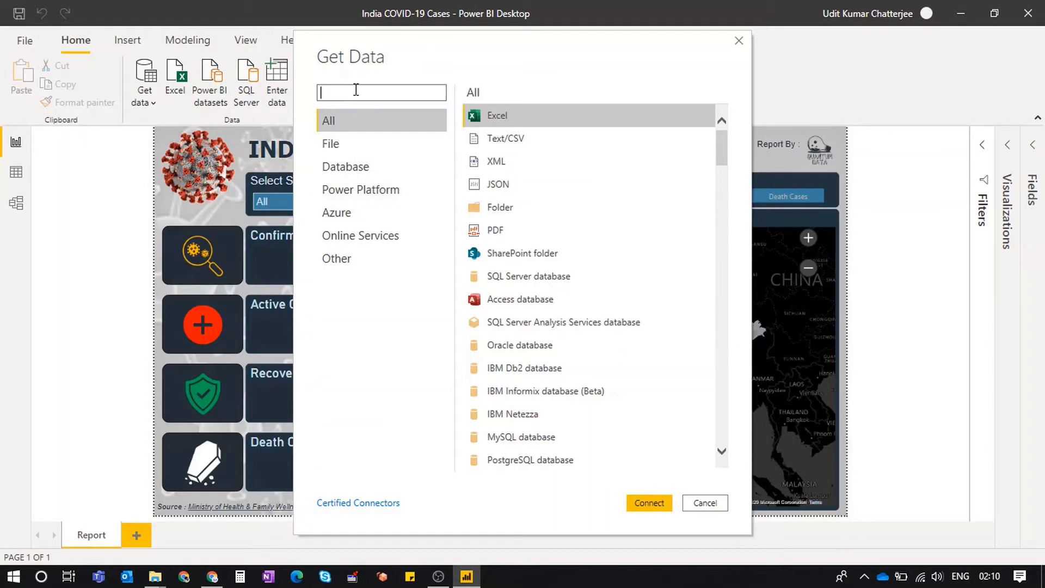
pyautogui.click(356, 89)
pyautogui.write('data.')
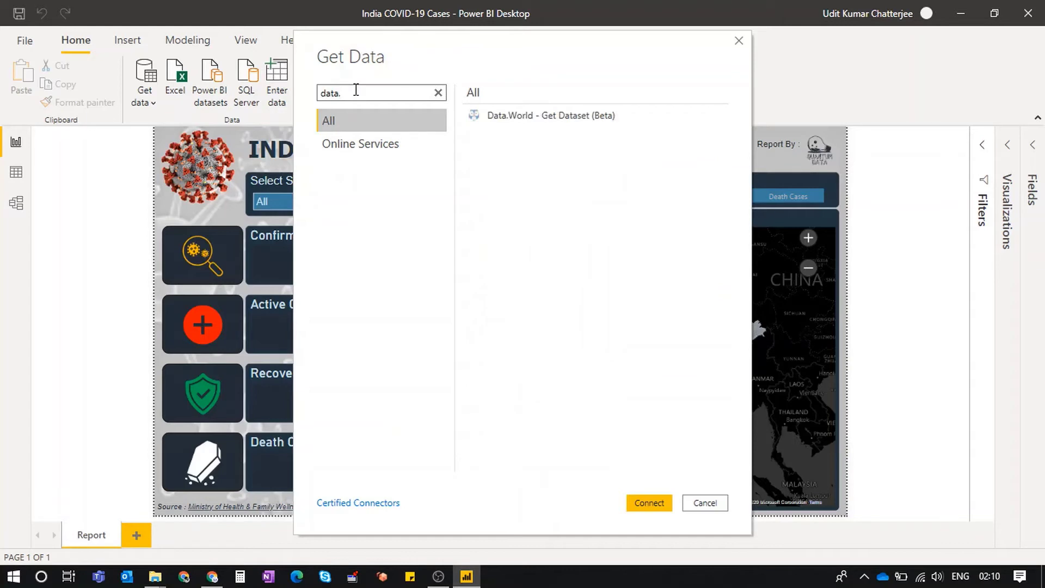
pyautogui.click(536, 119)
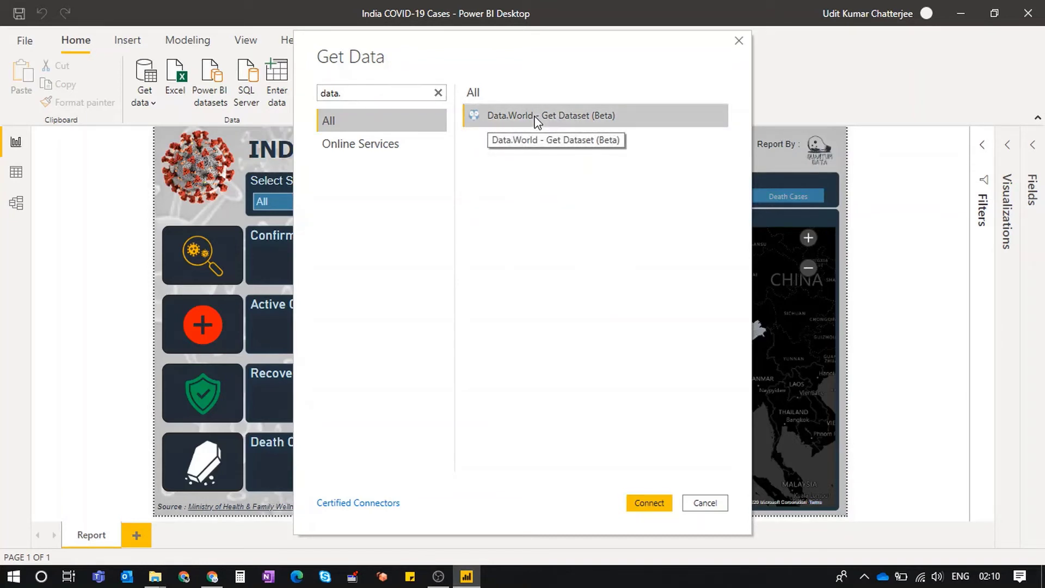
pyautogui.click(650, 503)
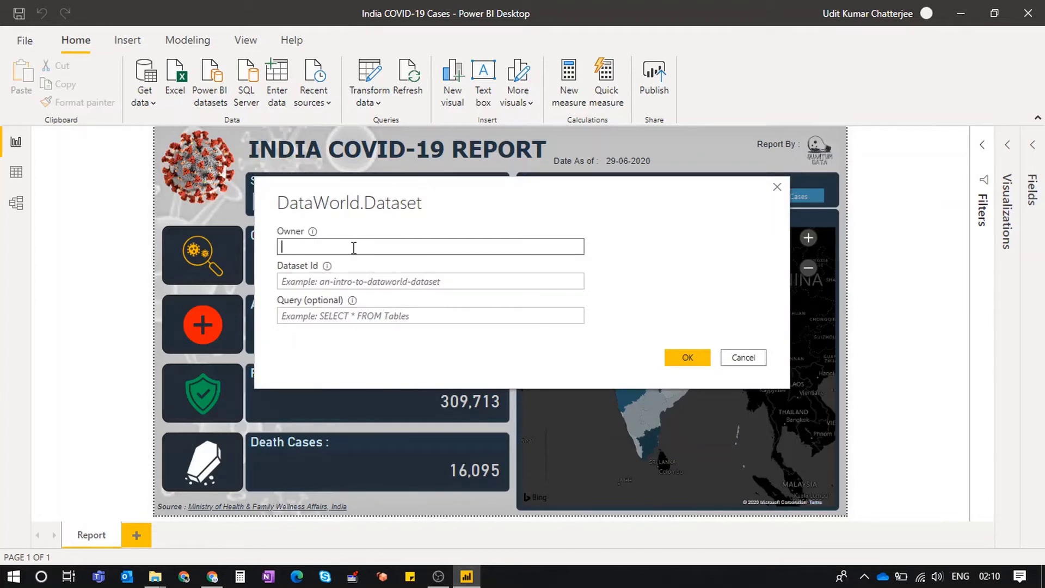
# Review the owner, dataset ID and query values in data.world's Power BI instructions, then return to Power BI Desktop and cancel the connection
pyautogui.click(214, 576)
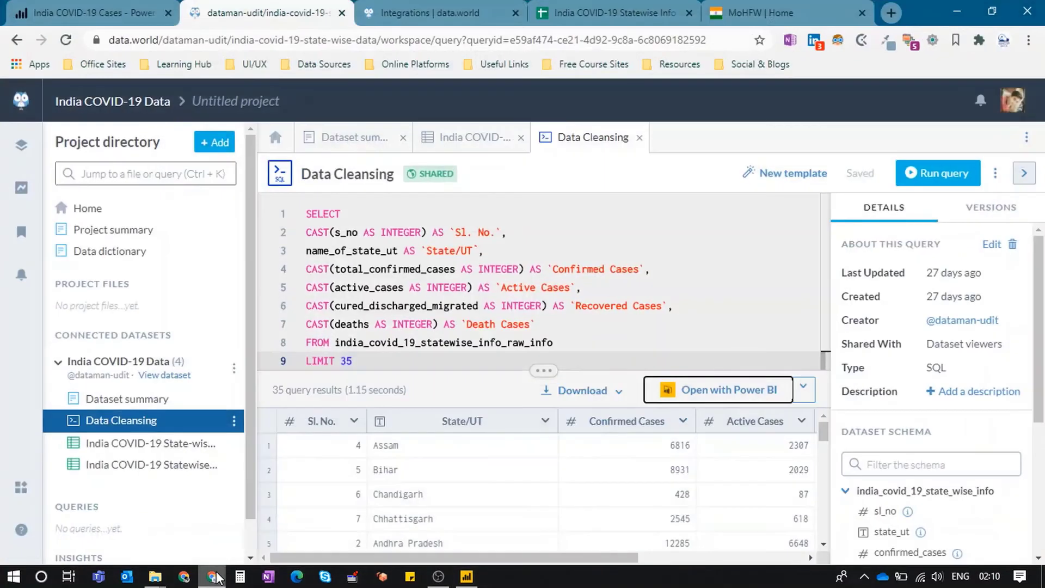
pyautogui.click(739, 393)
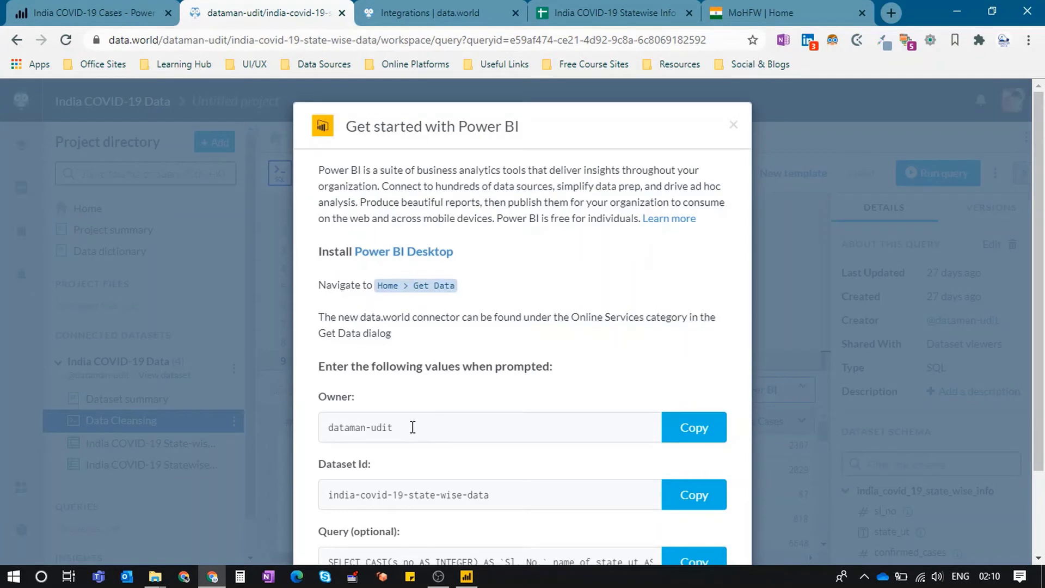
pyautogui.scroll(-2, 412, 427)
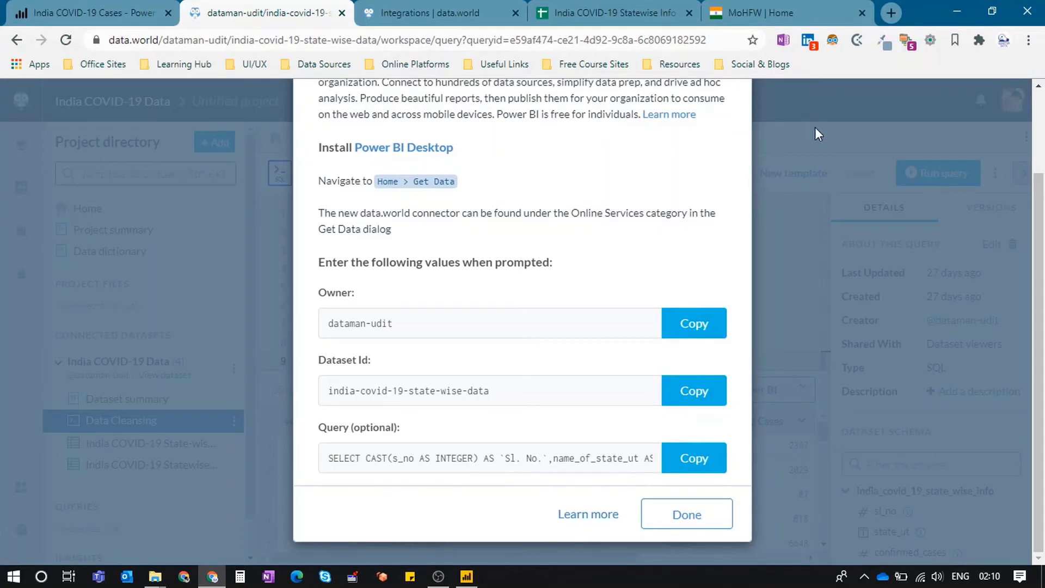
pyautogui.click(847, 148)
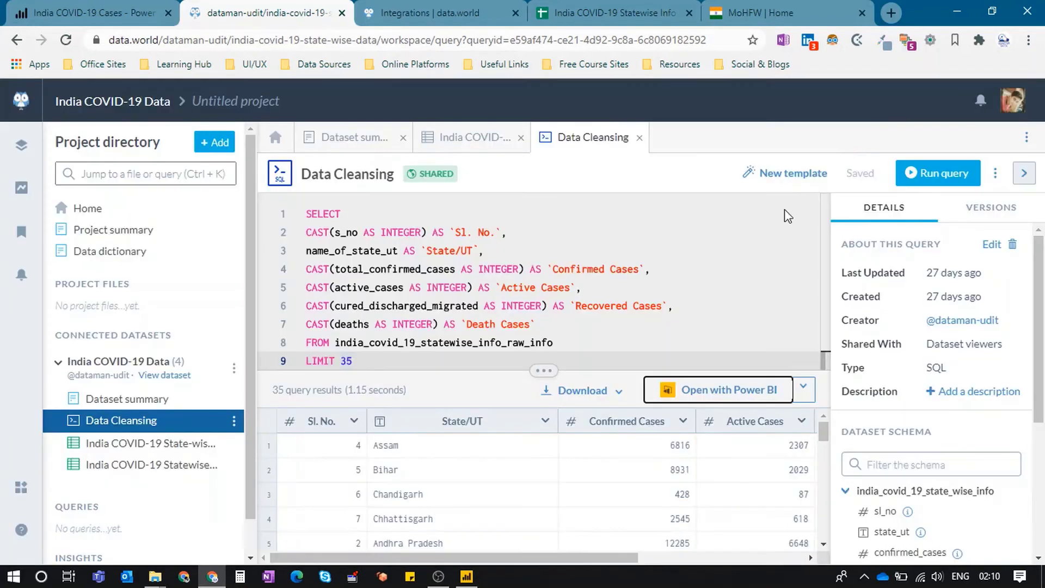
pyautogui.click(467, 576)
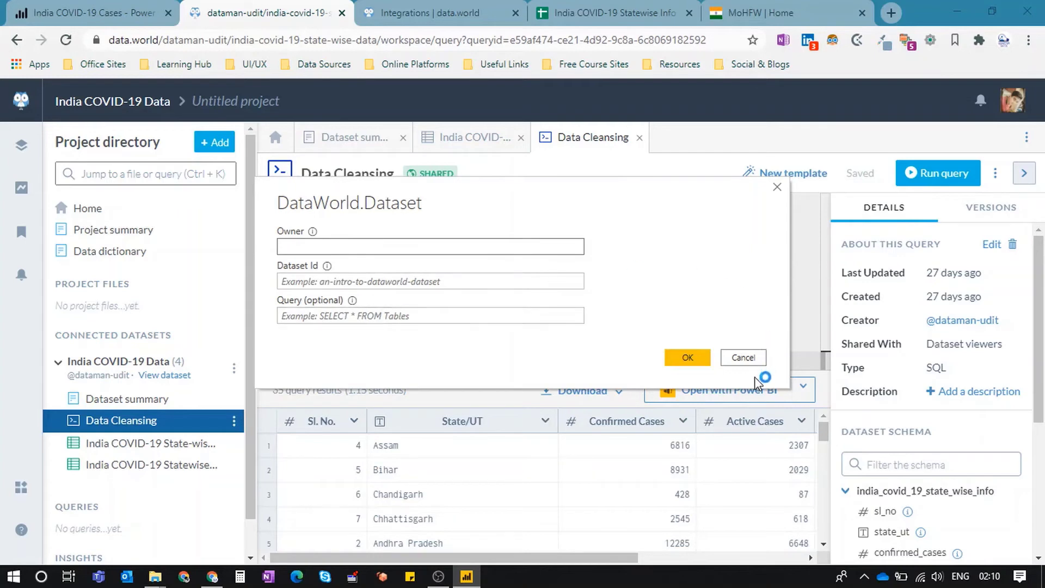
pyautogui.click(746, 360)
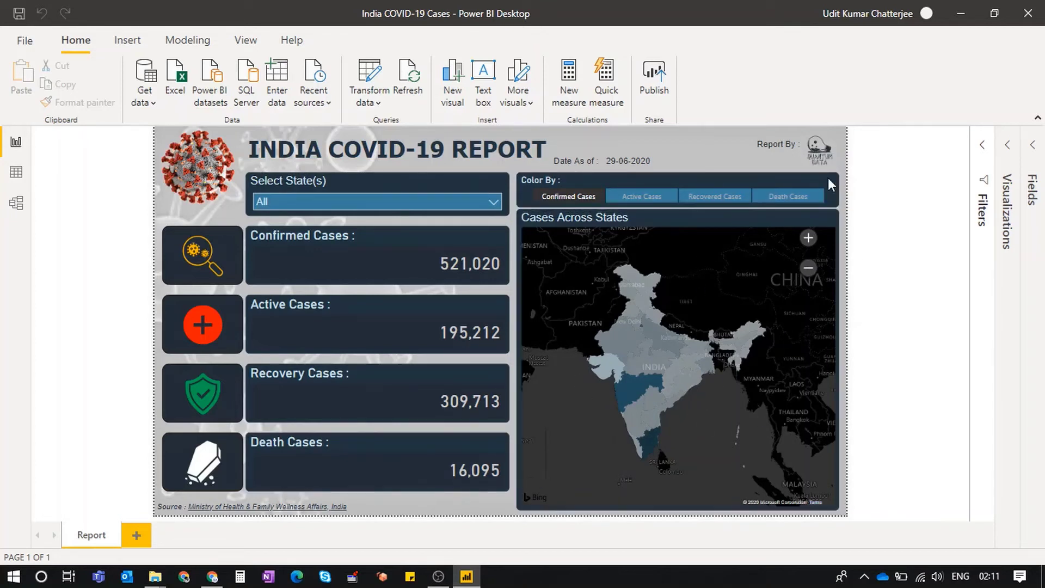
# Color the map by Death Cases and filter the report to Andhra Pradesh, Arunachal Pradesh, Assam, West Bengal and Odisha
pyautogui.click(797, 197)
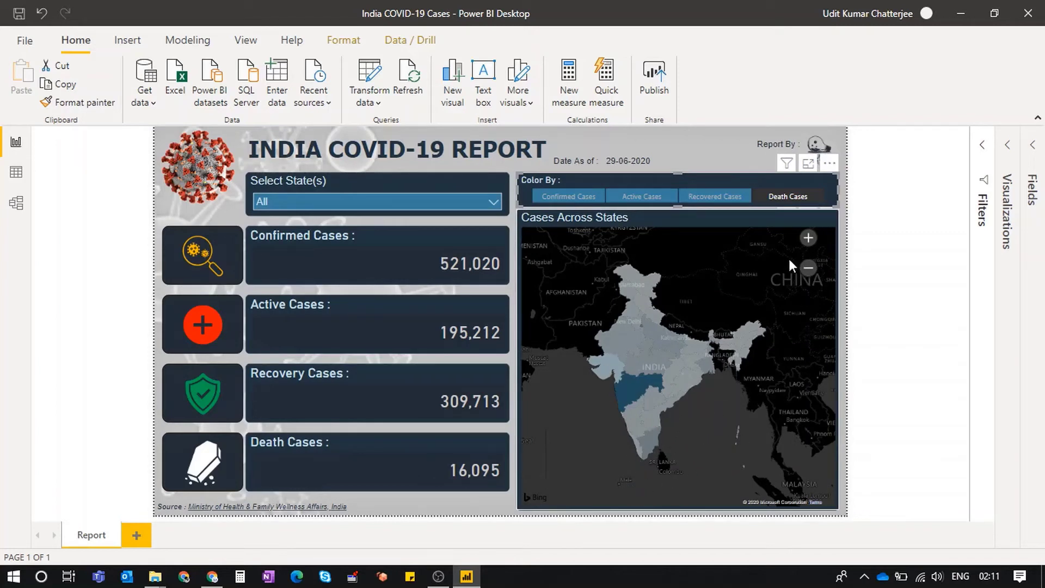
pyautogui.click(487, 201)
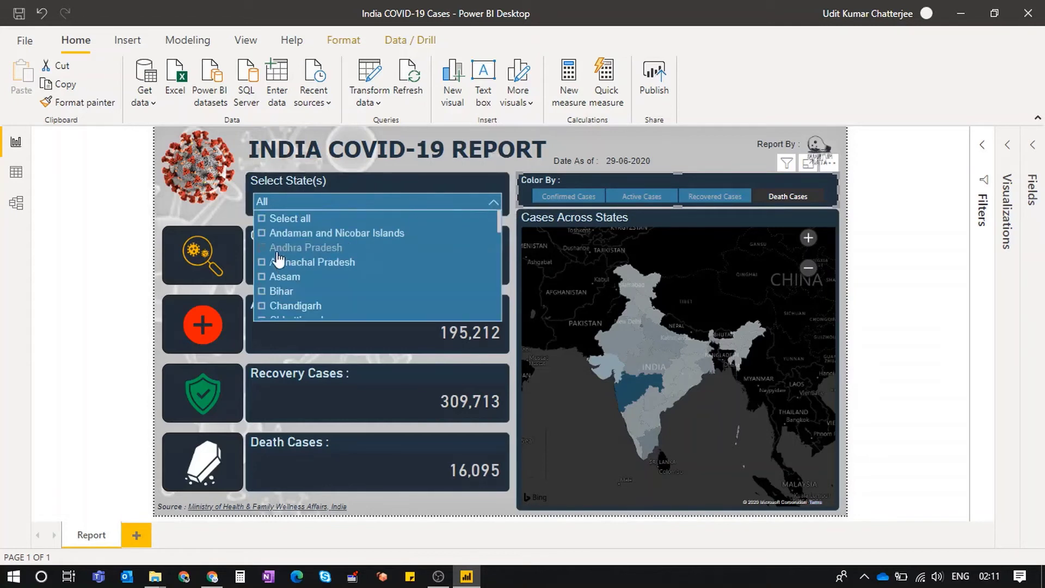
pyautogui.click(263, 248)
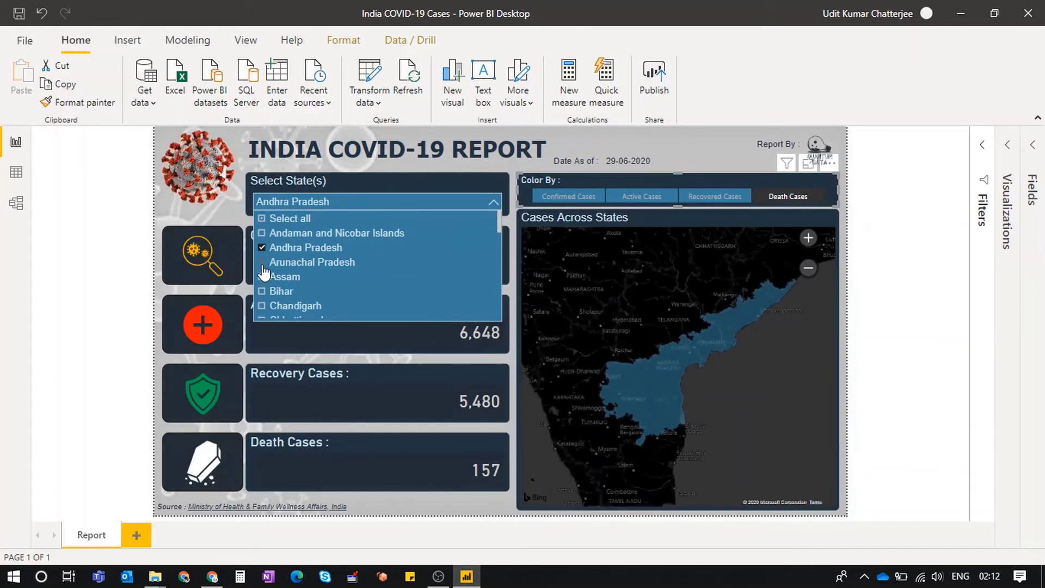
pyautogui.click(263, 263)
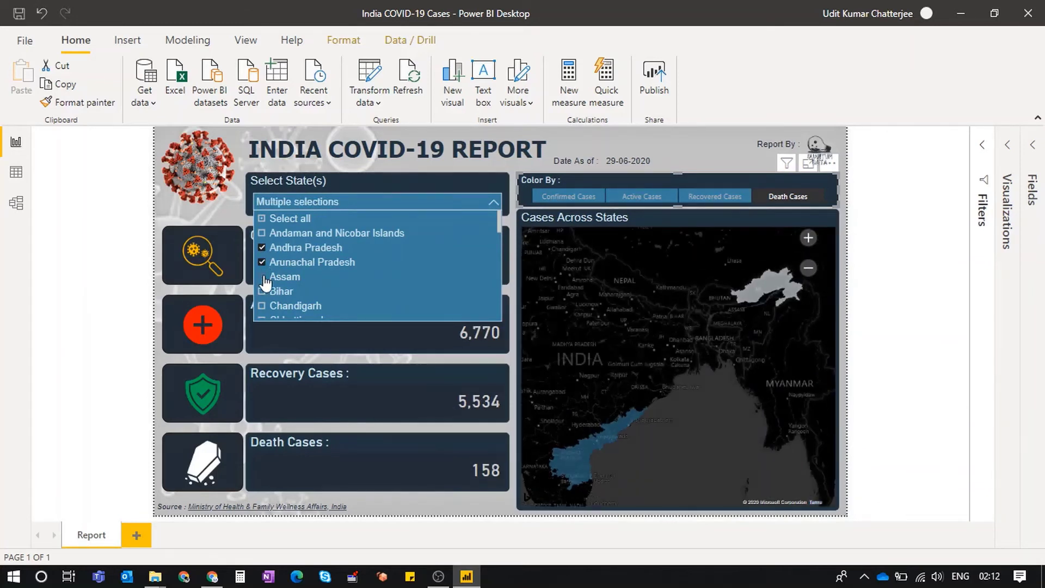
pyautogui.click(263, 277)
pyautogui.scroll(-8, 303, 286)
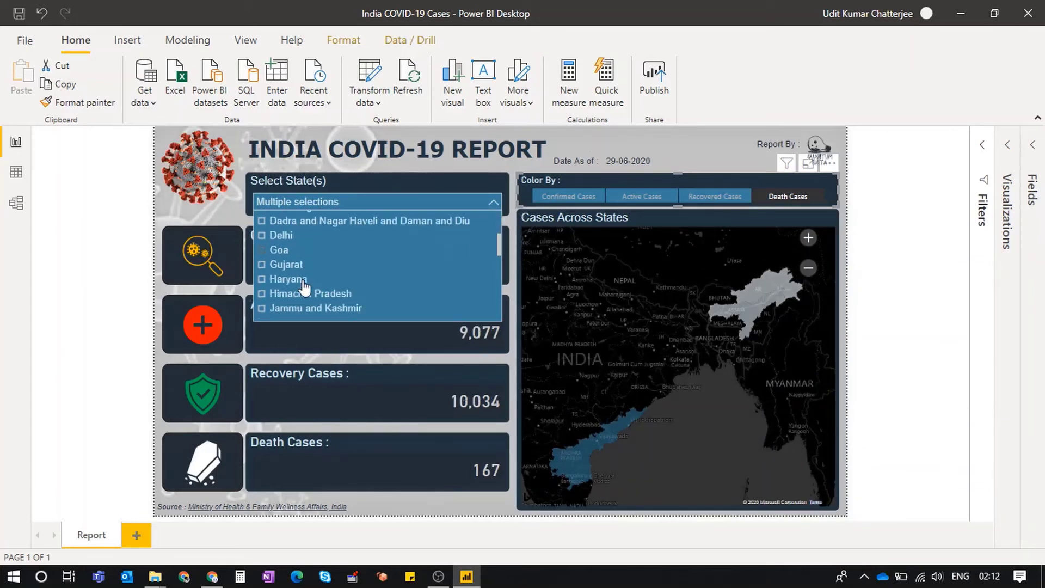
pyautogui.scroll(-2, 304, 287)
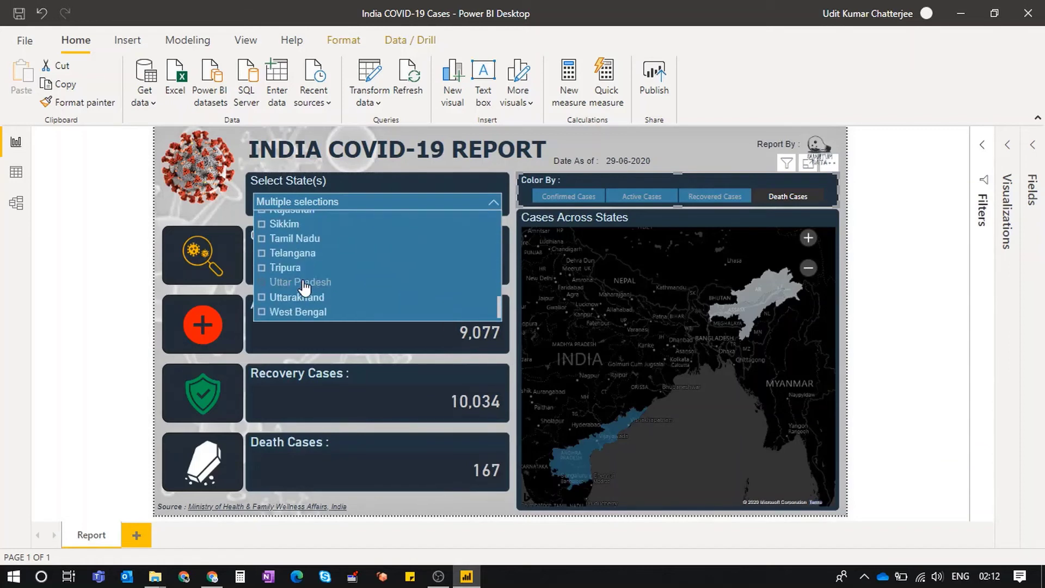
pyautogui.click(278, 314)
pyautogui.scroll(5, 366, 268)
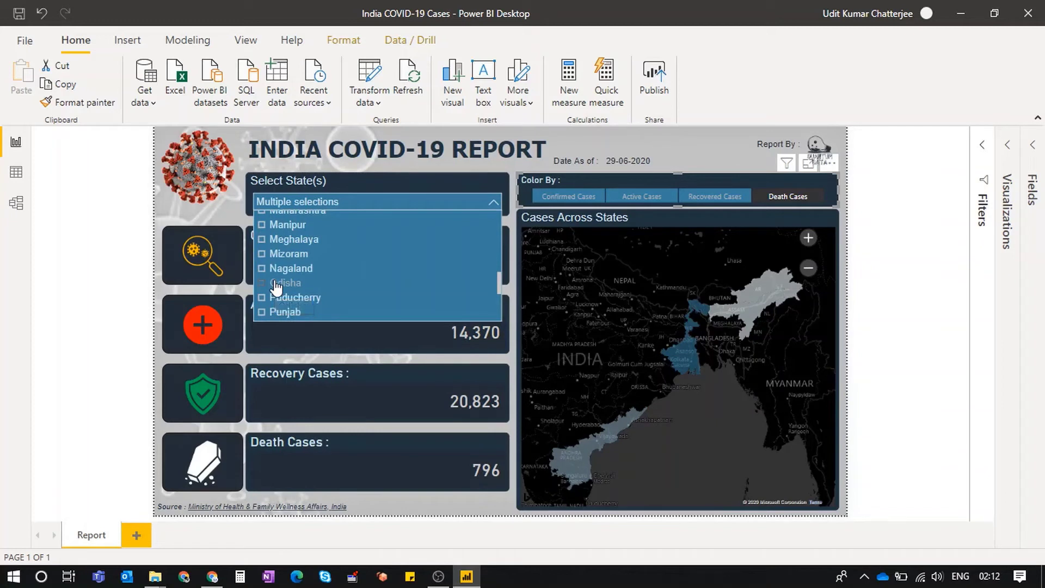
pyautogui.click(275, 284)
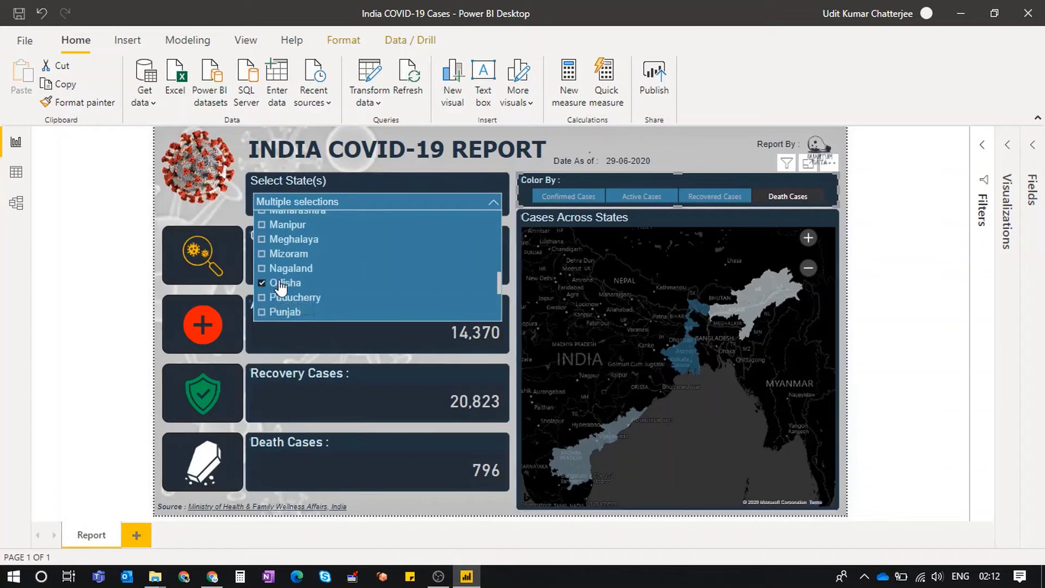
pyautogui.click(491, 200)
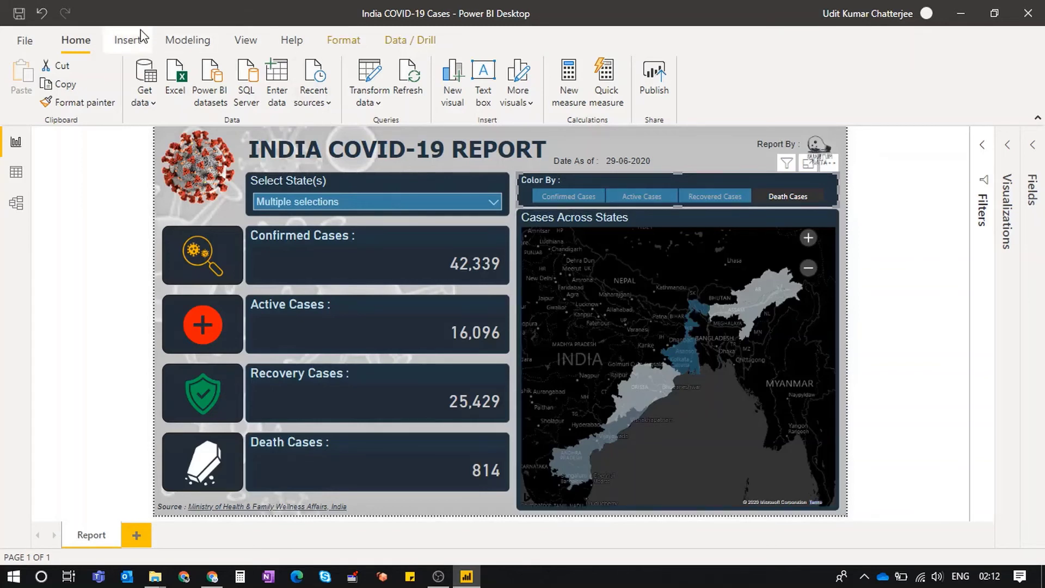
# View the report page's mobile layout with its available visuals and return to the desktop layout
pyautogui.click(243, 43)
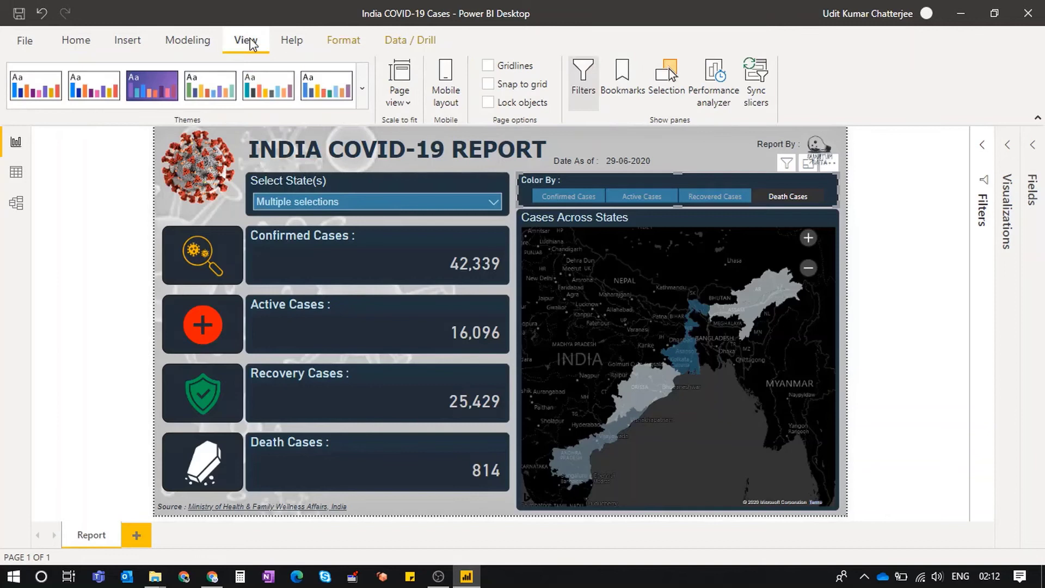
pyautogui.click(450, 103)
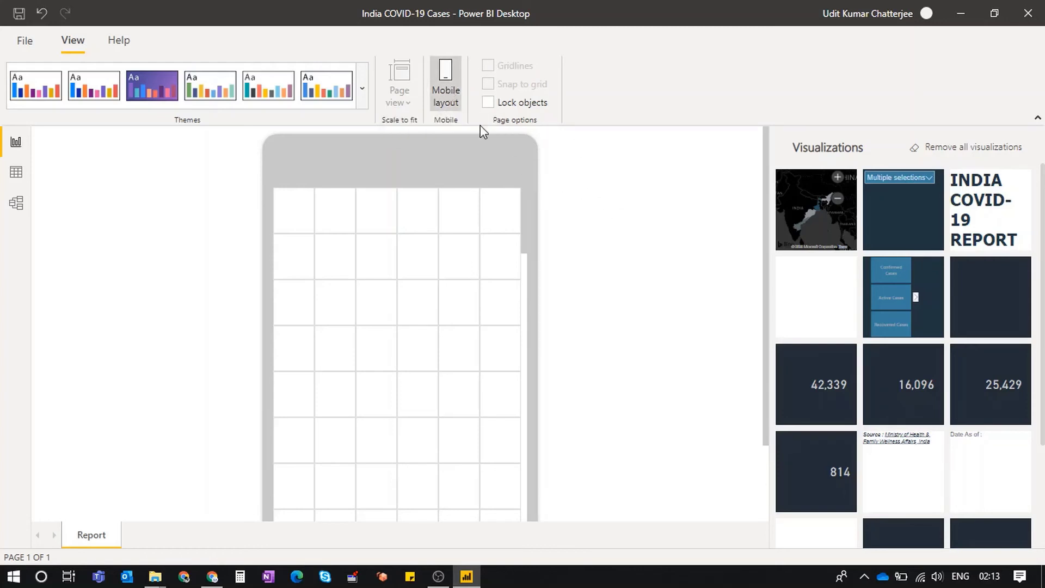
pyautogui.click(452, 102)
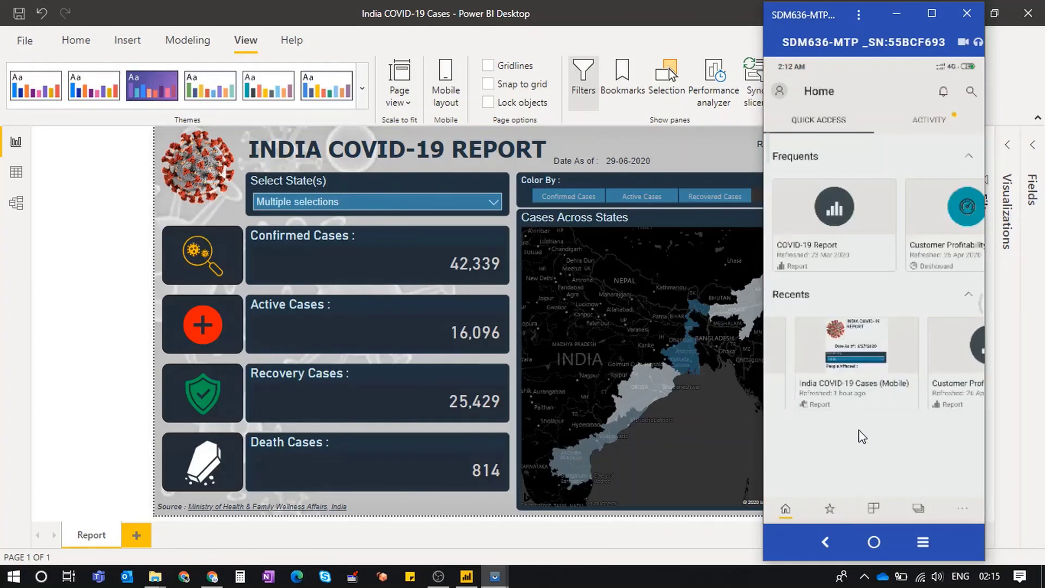
# Open the recent India COVID-19 Cases (Mobile) report in the Power BI mobile app on the mirrored phone
pyautogui.click(854, 354)
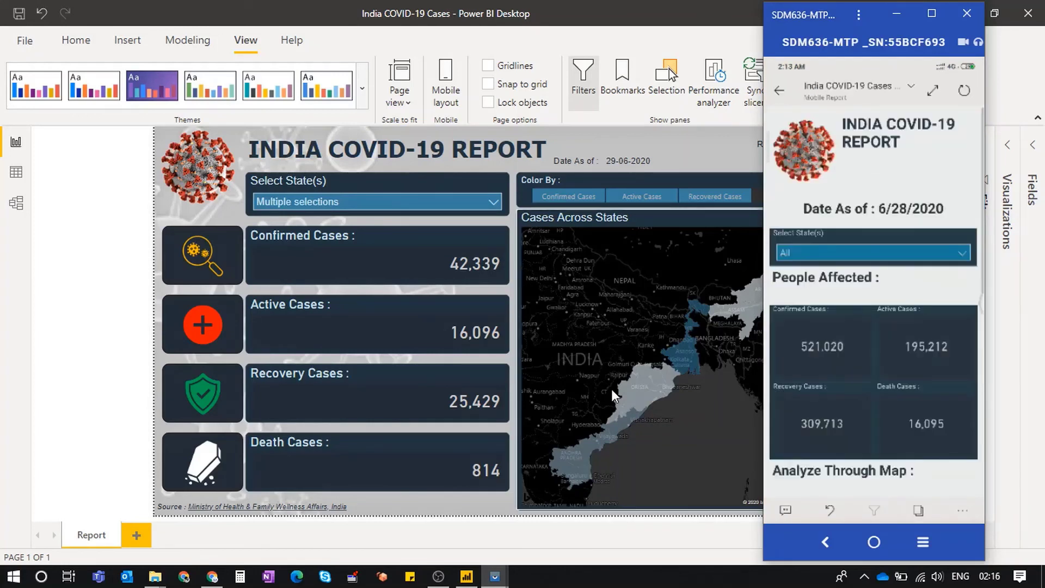